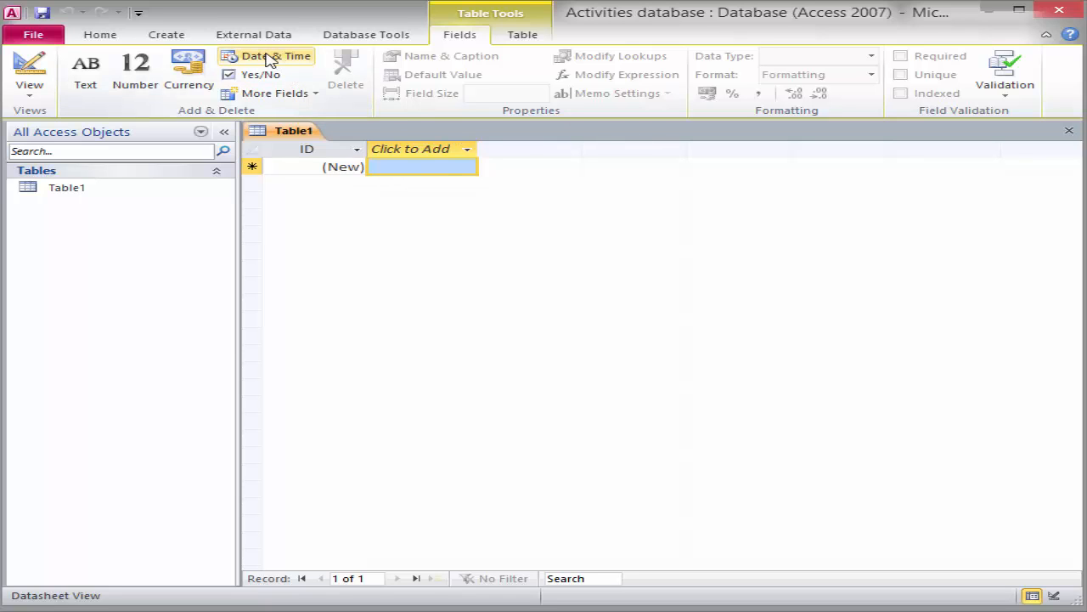
Select Table1 in the Navigation Pane of the Activities database
{"action": "left_click", "coordinate": [75, 196]}
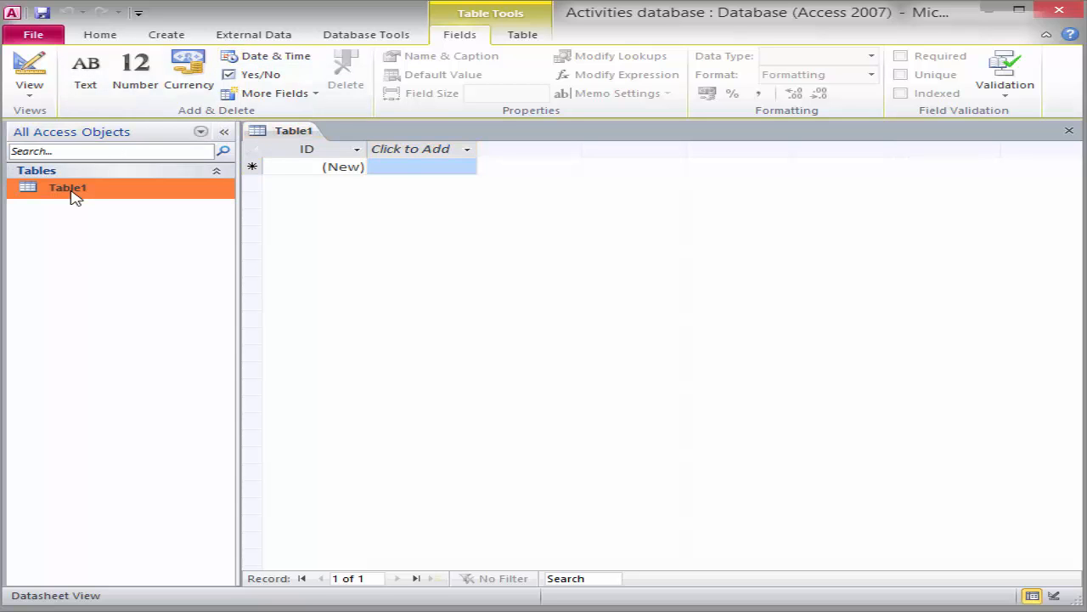
Switch Table1 to Design View, saving it as 'Student activity table'
{"action": "left_click", "coordinate": [30, 95]}
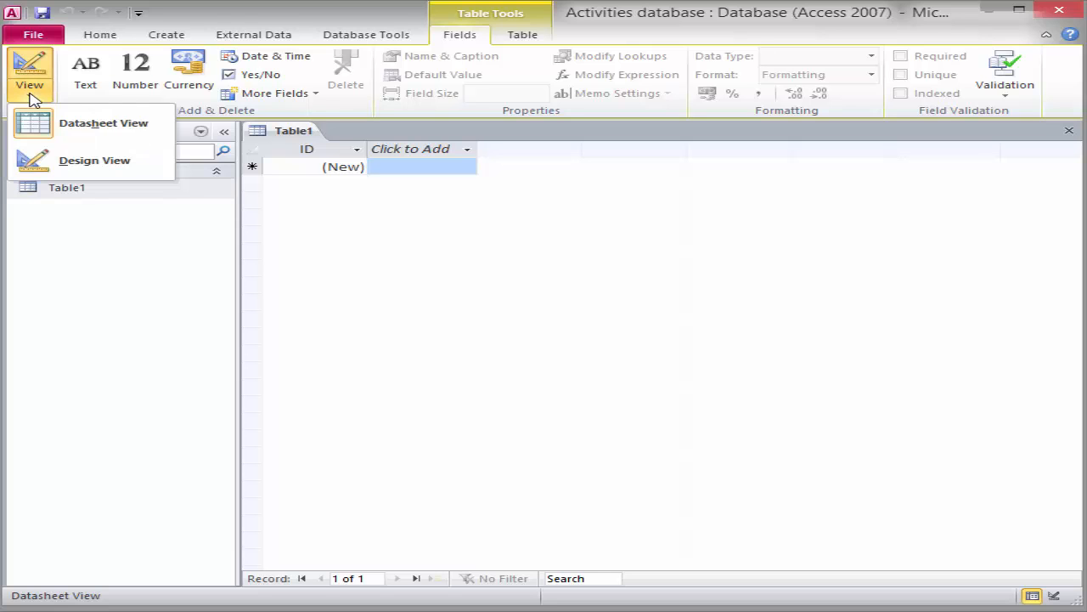
{"action": "left_click", "coordinate": [74, 166]}
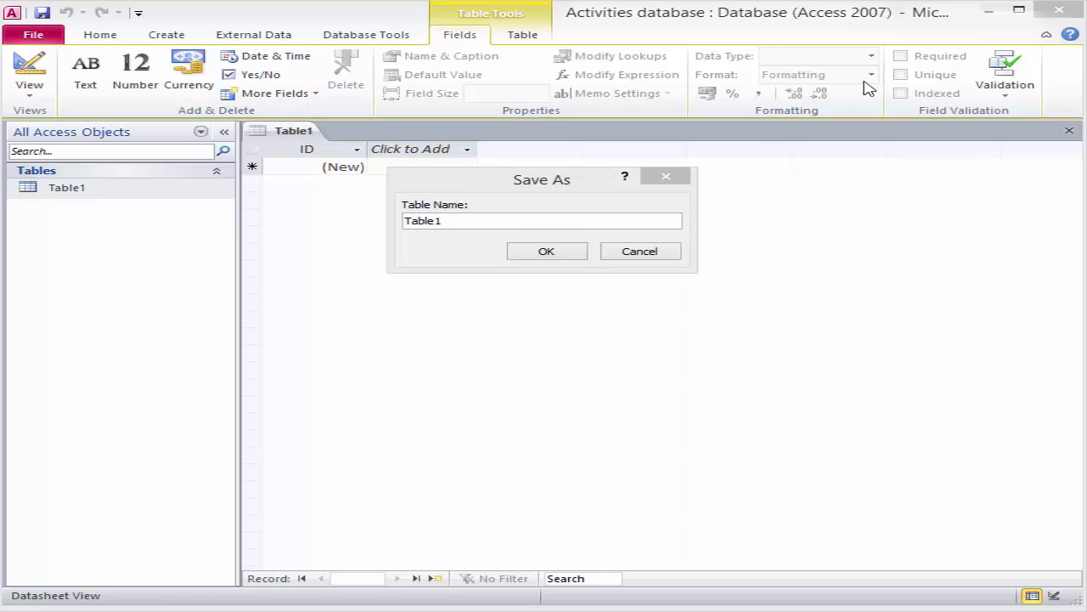
{"action": "left_click", "coordinate": [451, 221]}
{"action": "type", "text": "Student activity table"}
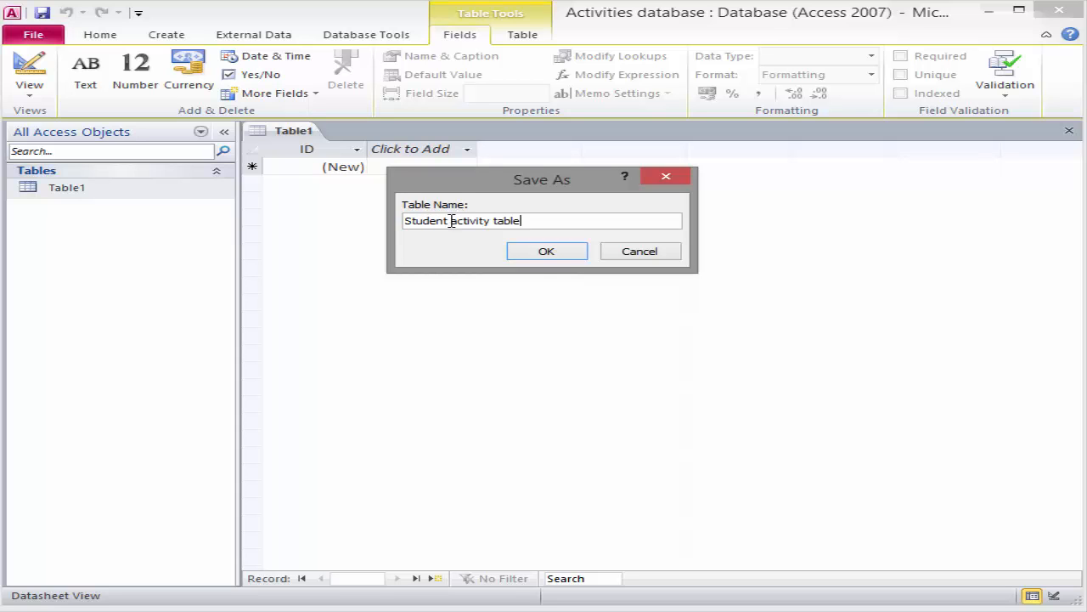
{"action": "left_click", "coordinate": [547, 252]}
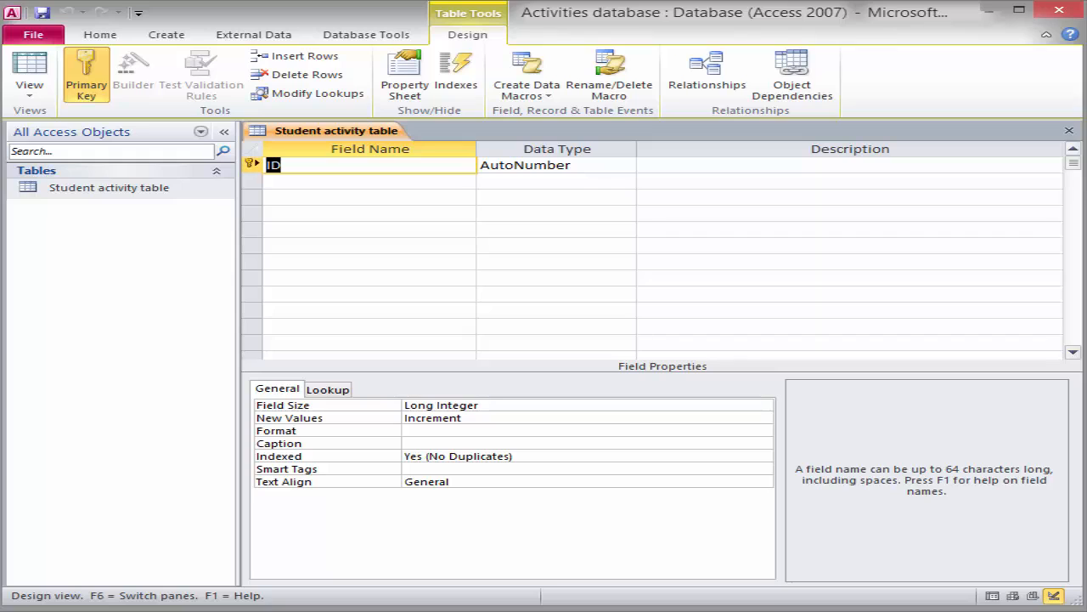
Rename the ID field to 'Student Number' with description 'This is the Key field'
{"action": "left_click", "coordinate": [281, 165]}
{"action": "key", "text": "BackSpace"}
{"action": "key", "text": "BackSpace"}
{"action": "type", "text": "Student Number"}
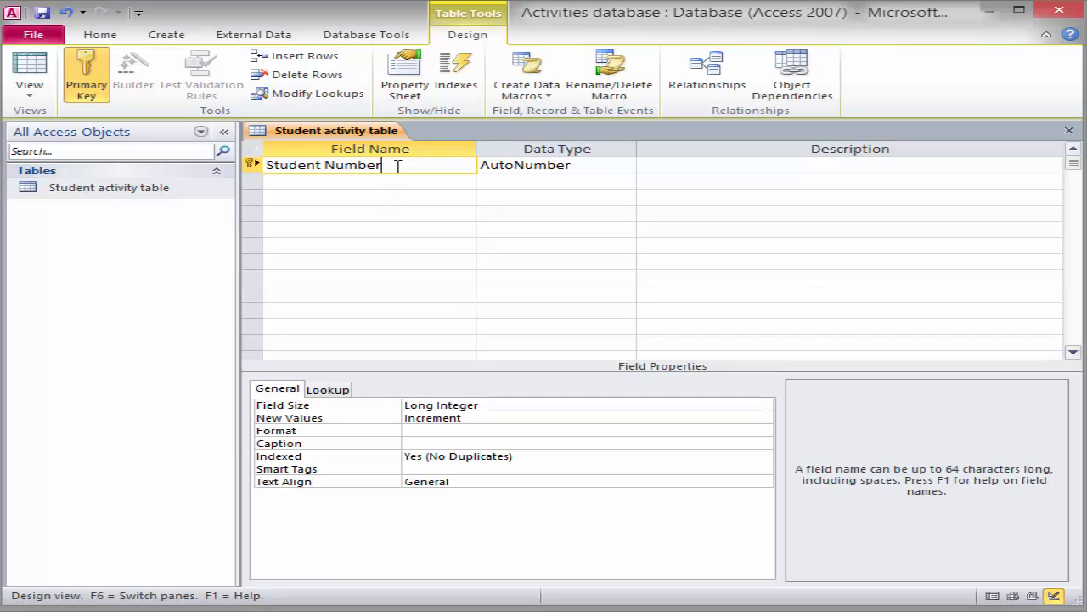
{"action": "key", "text": "Tab"}
{"action": "key", "text": "Tab"}
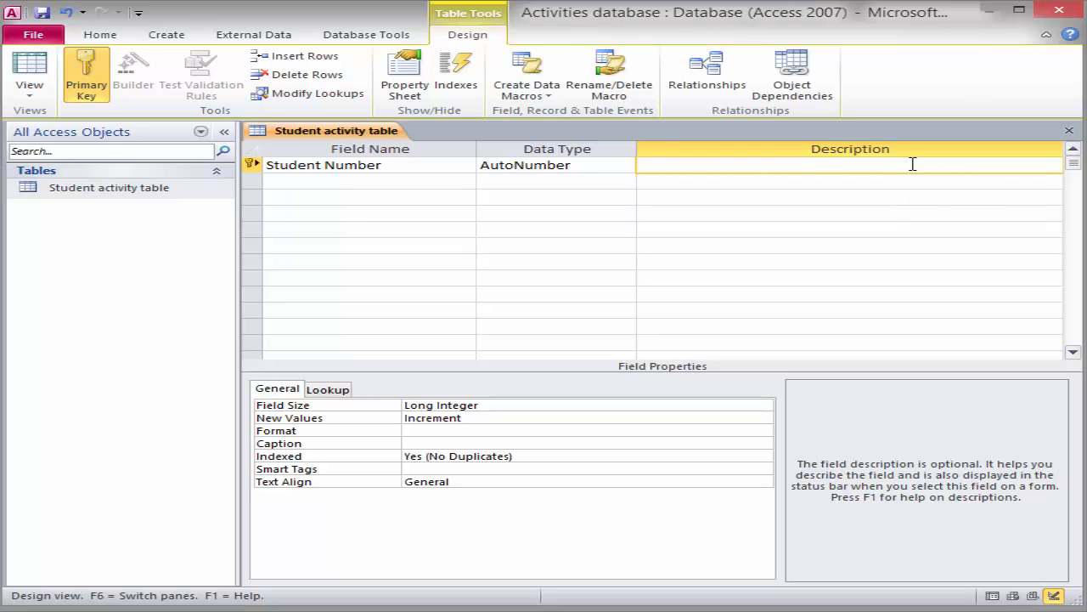
{"action": "type", "text": "This is the Key field"}
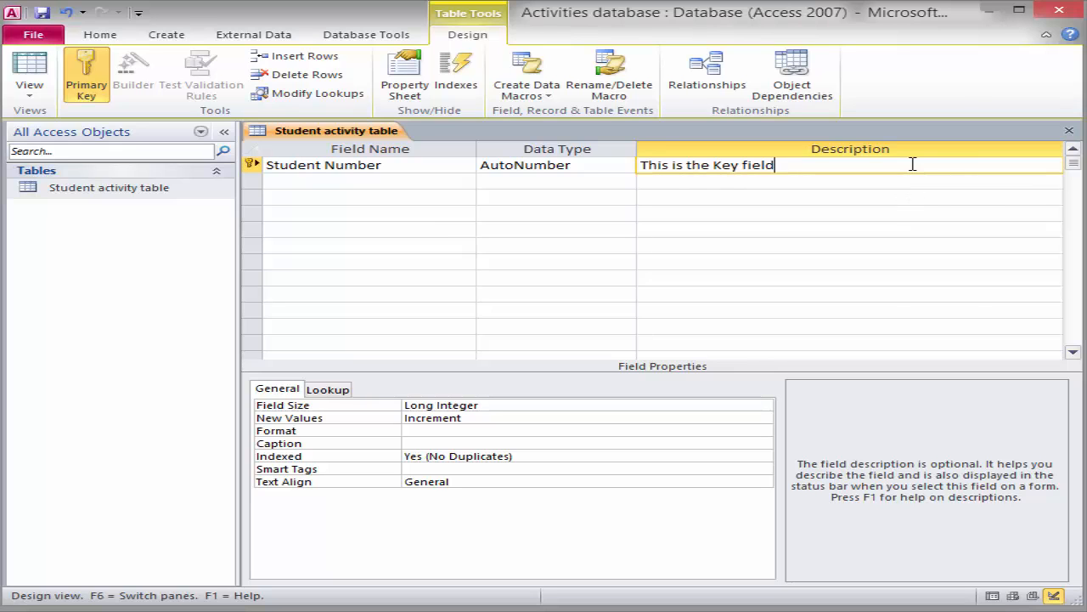
Turn the primary key off, then set it back on for the Student Number row
{"action": "left_click", "coordinate": [96, 70]}
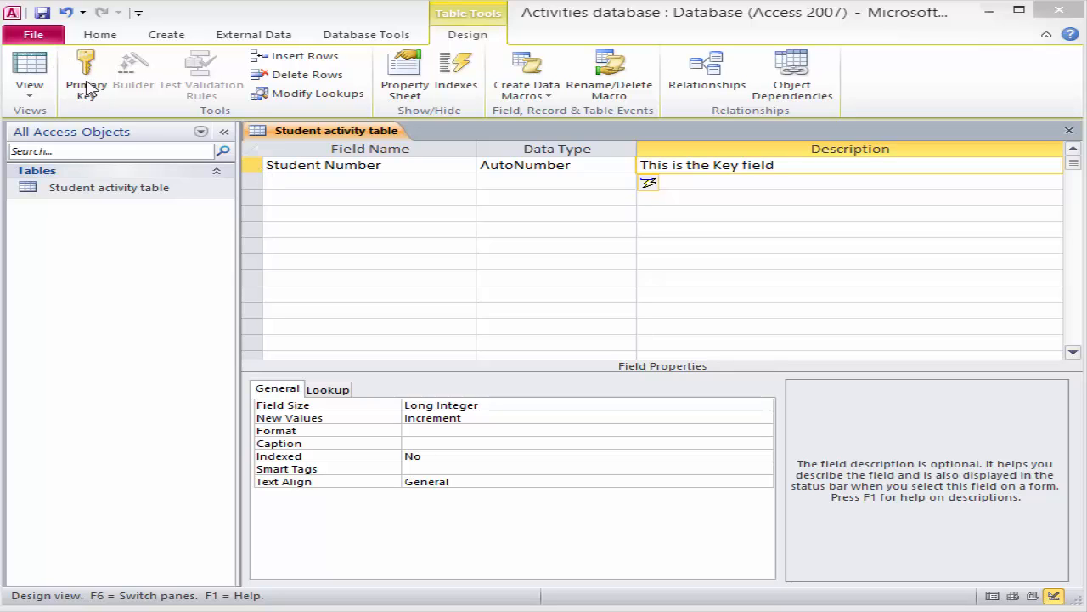
{"action": "left_click", "coordinate": [253, 167]}
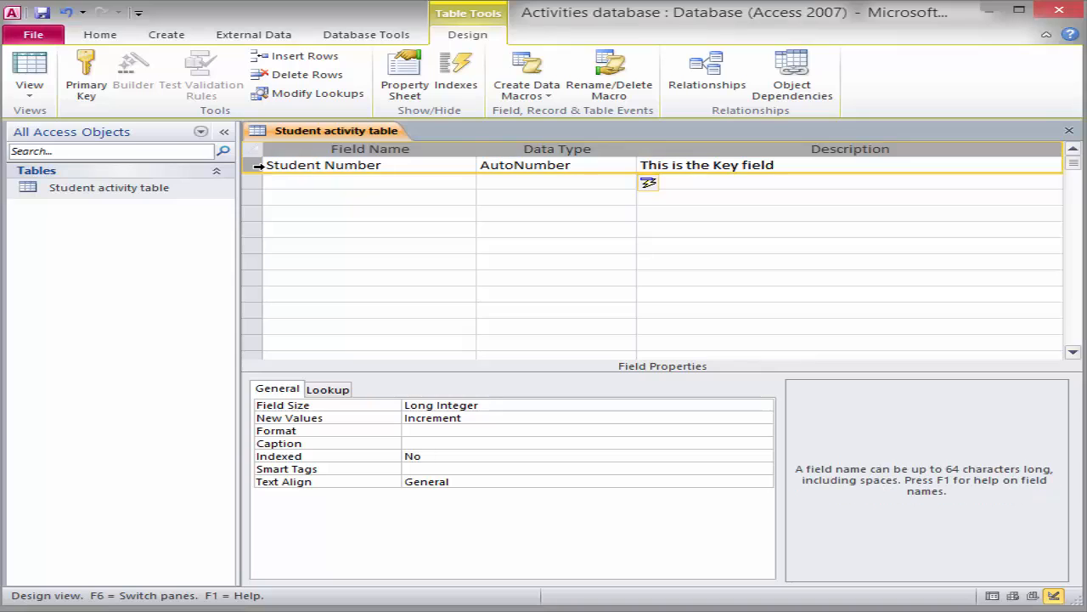
{"action": "left_click", "coordinate": [86, 73]}
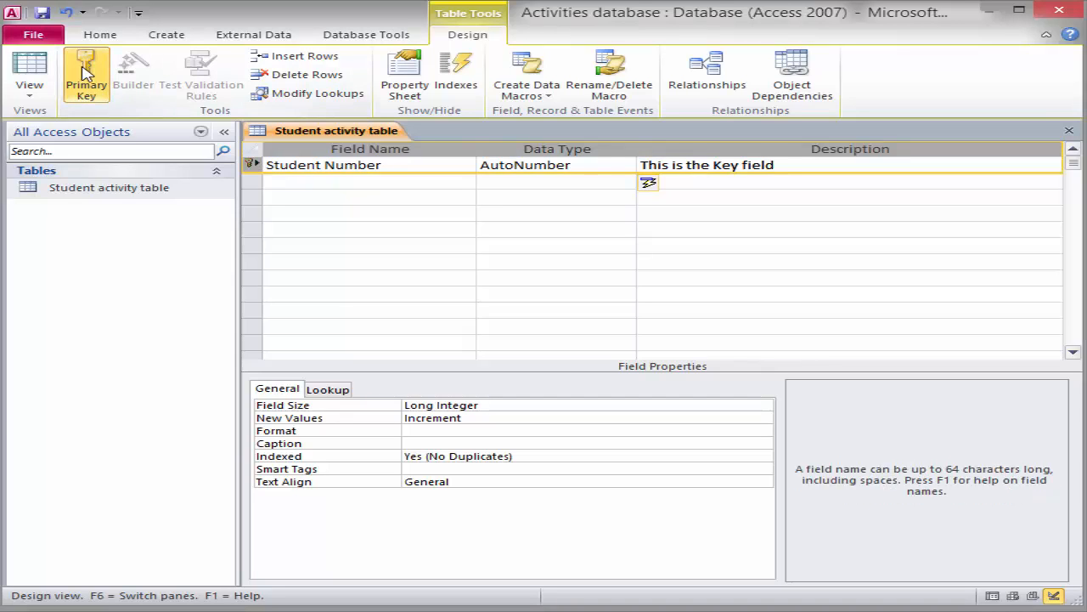
Add a 'First Name' field in the second row of the table design
{"action": "left_click", "coordinate": [340, 184]}
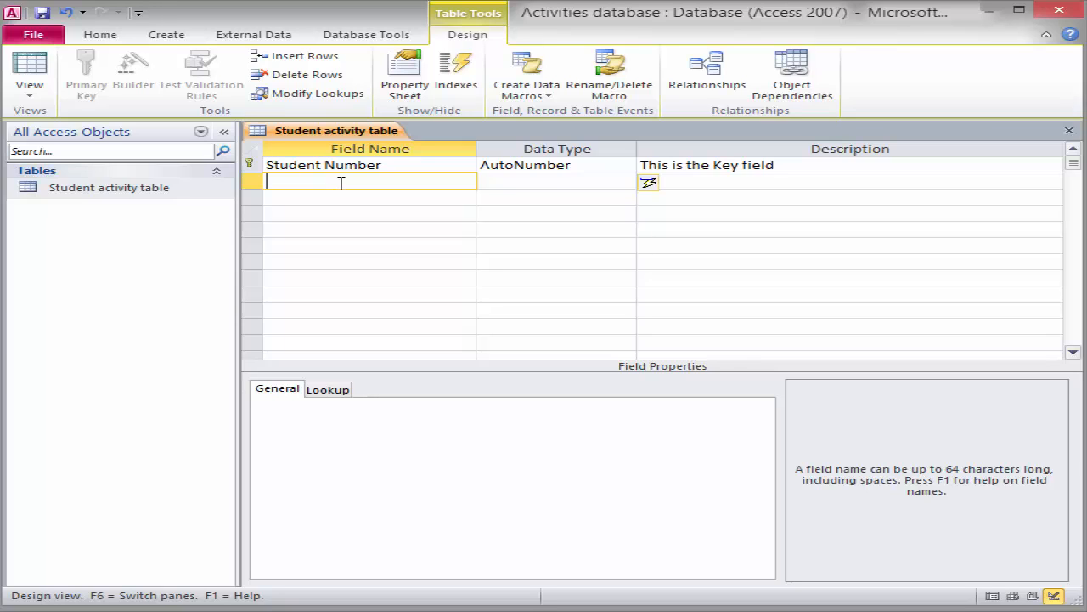
{"action": "type", "text": "First Name"}
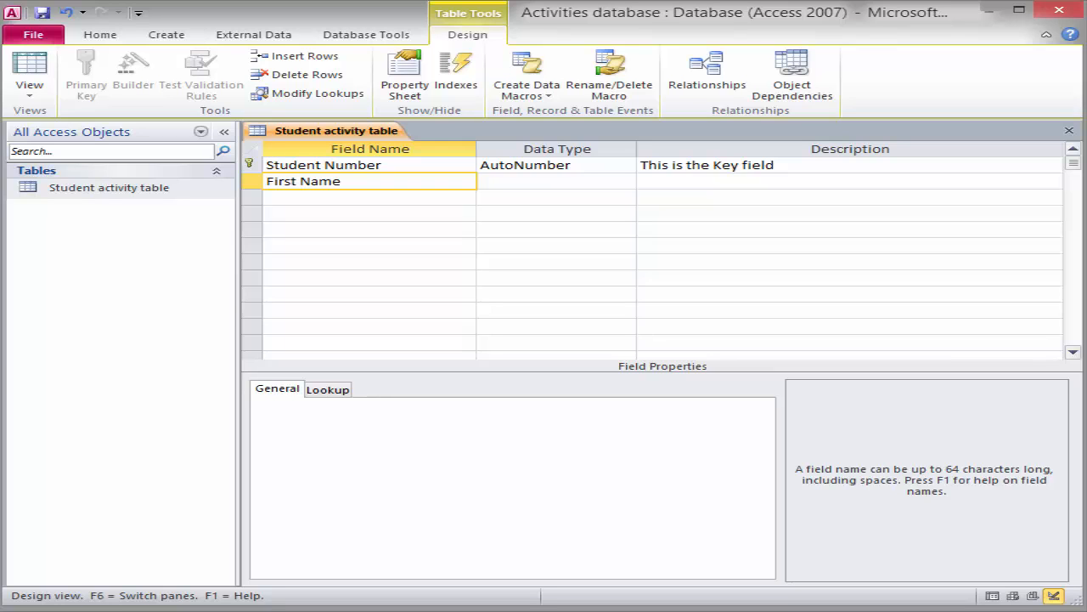
{"action": "key", "text": "Tab"}
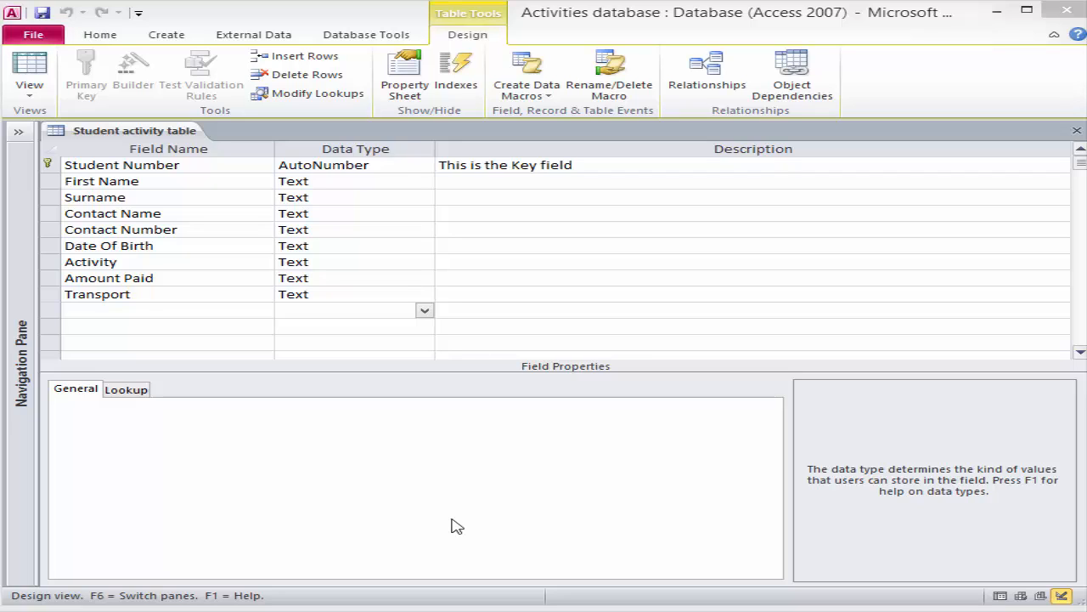
Set Date Of Birth to Date/Time, Amount Paid to Currency, and Transport to Yes/No
{"action": "left_click", "coordinate": [383, 245]}
{"action": "left_click", "coordinate": [424, 245]}
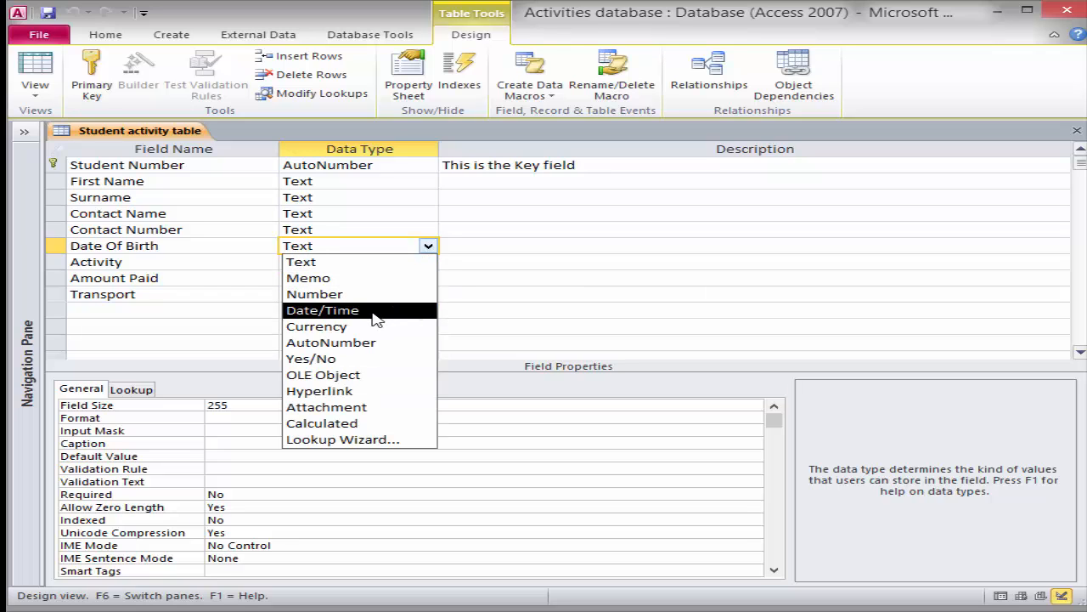
{"action": "left_click", "coordinate": [374, 311]}
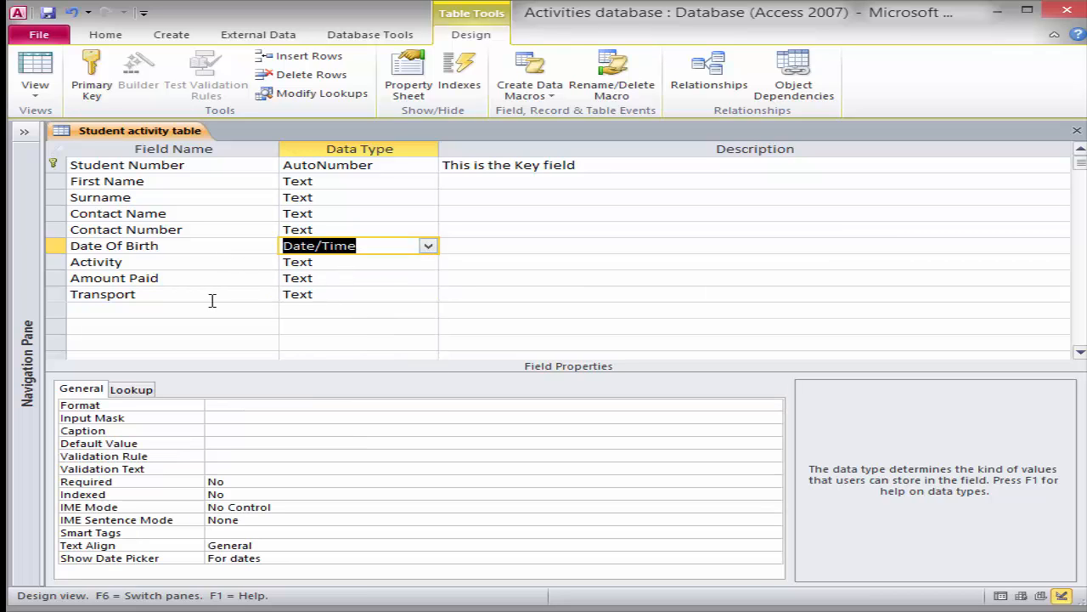
{"action": "left_click", "coordinate": [394, 282]}
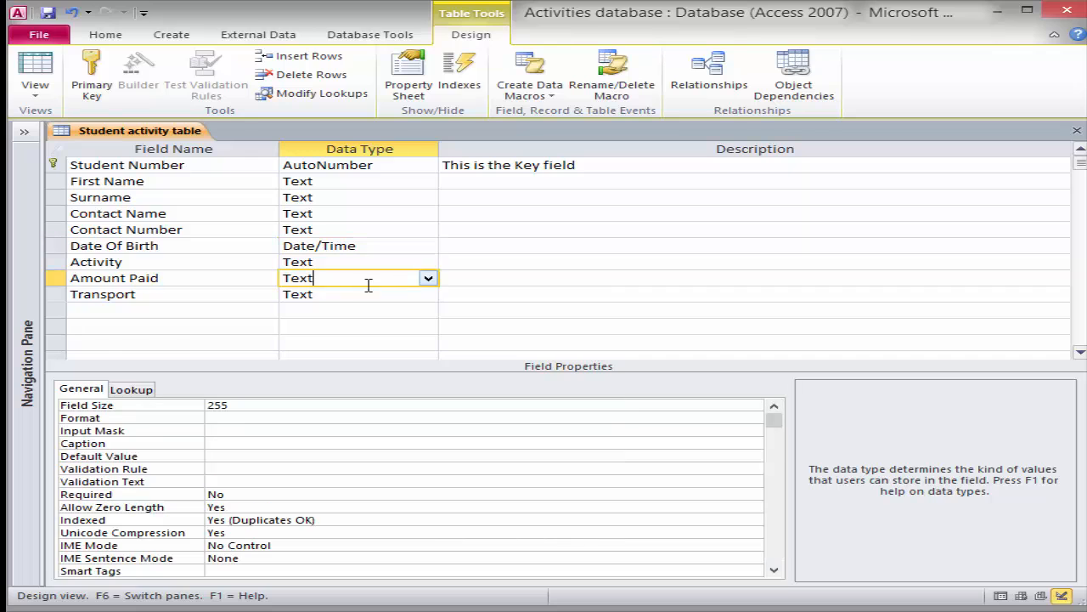
{"action": "left_click", "coordinate": [428, 278]}
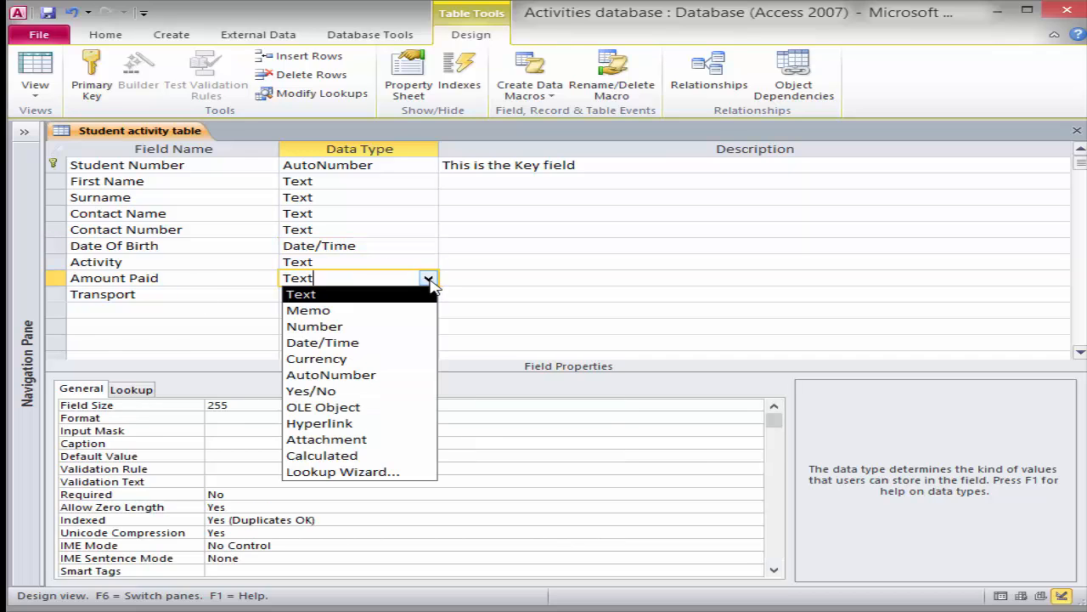
{"action": "left_click", "coordinate": [386, 360]}
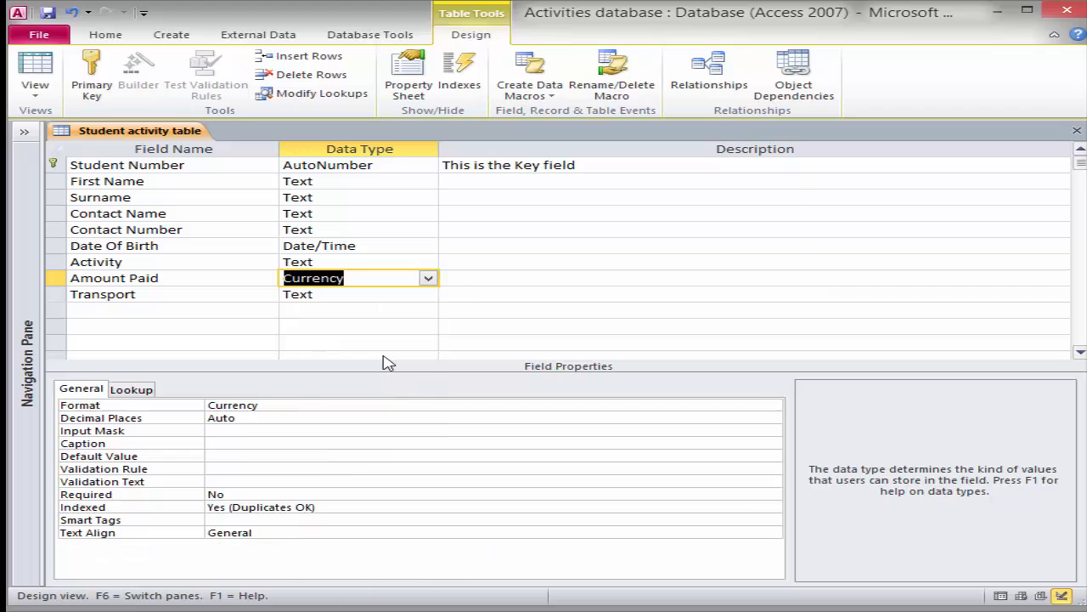
{"action": "left_click", "coordinate": [413, 293]}
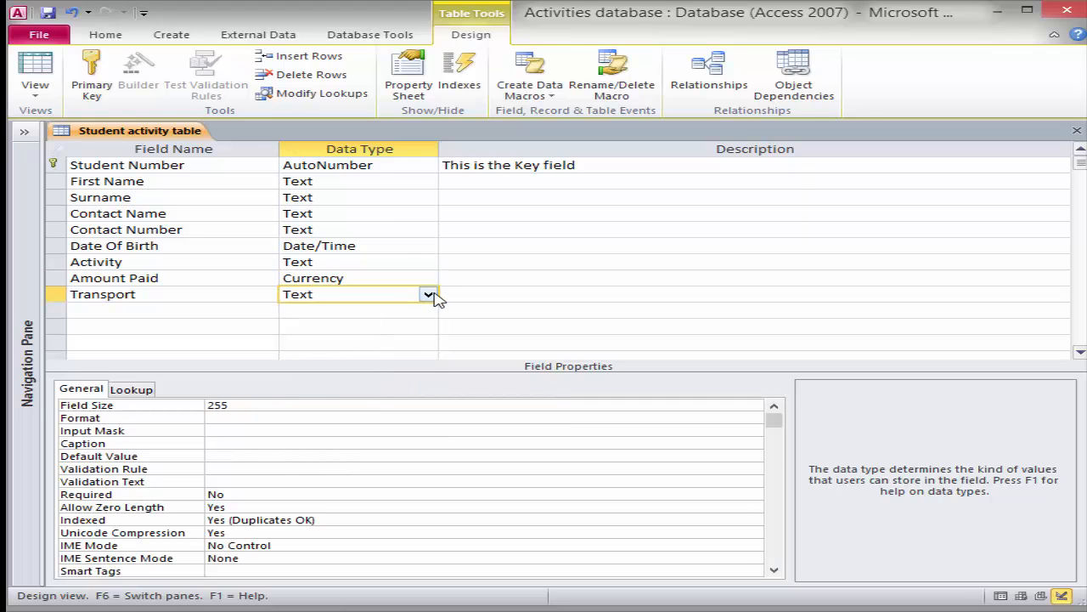
{"action": "left_click", "coordinate": [428, 294]}
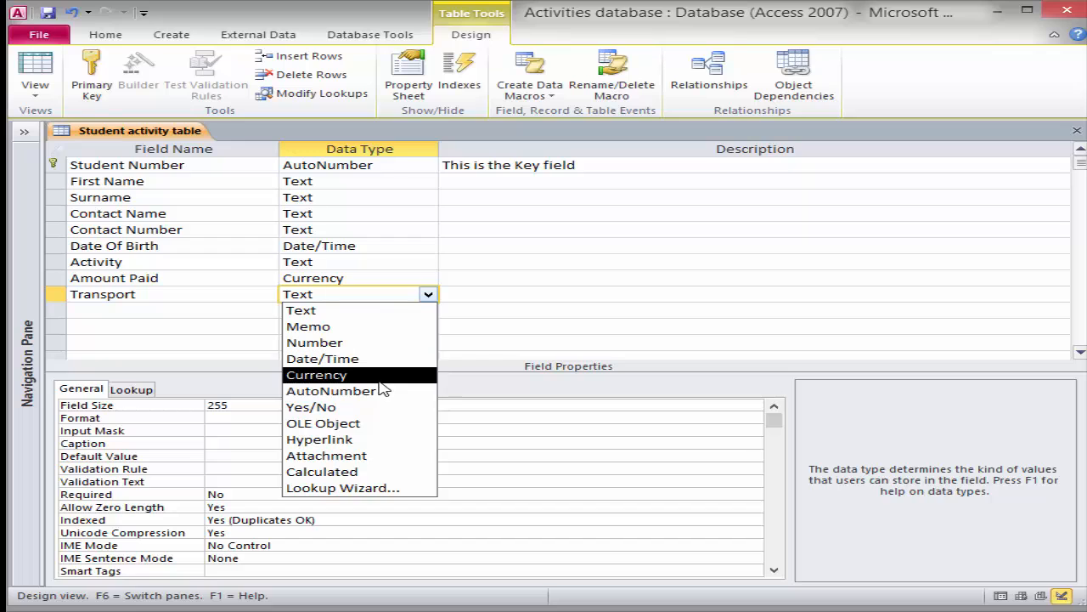
{"action": "left_click", "coordinate": [384, 408]}
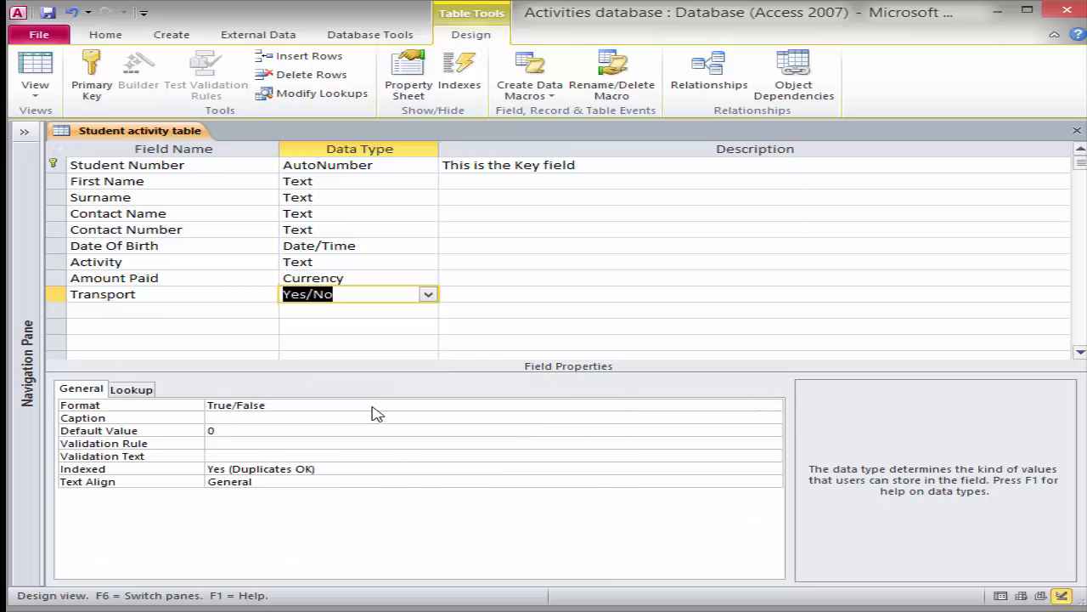
Save the table design and switch to Datasheet View
{"action": "left_click", "coordinate": [49, 19]}
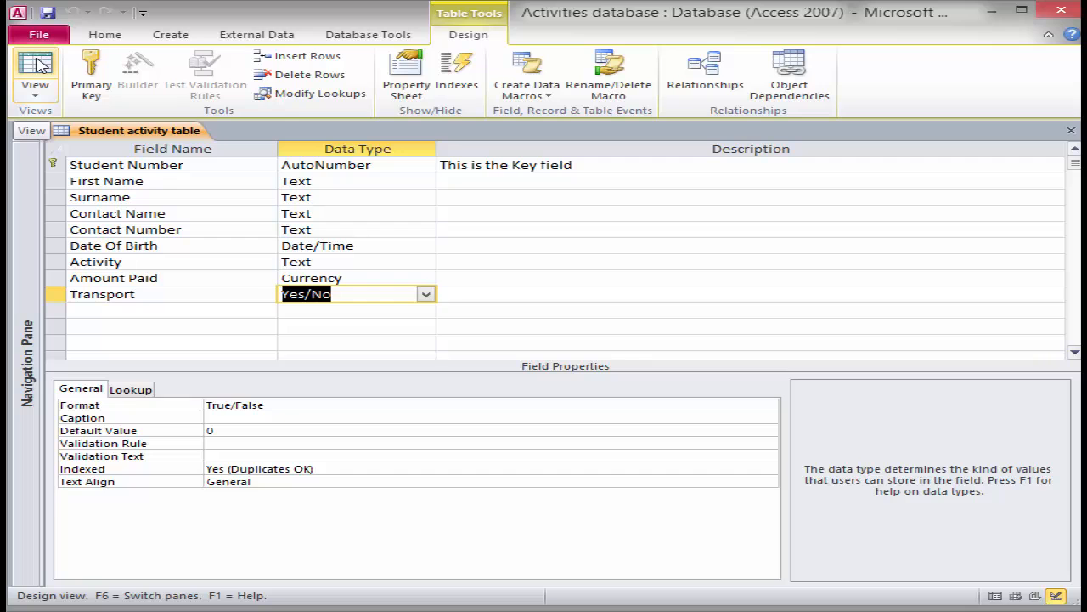
{"action": "left_click", "coordinate": [38, 68]}
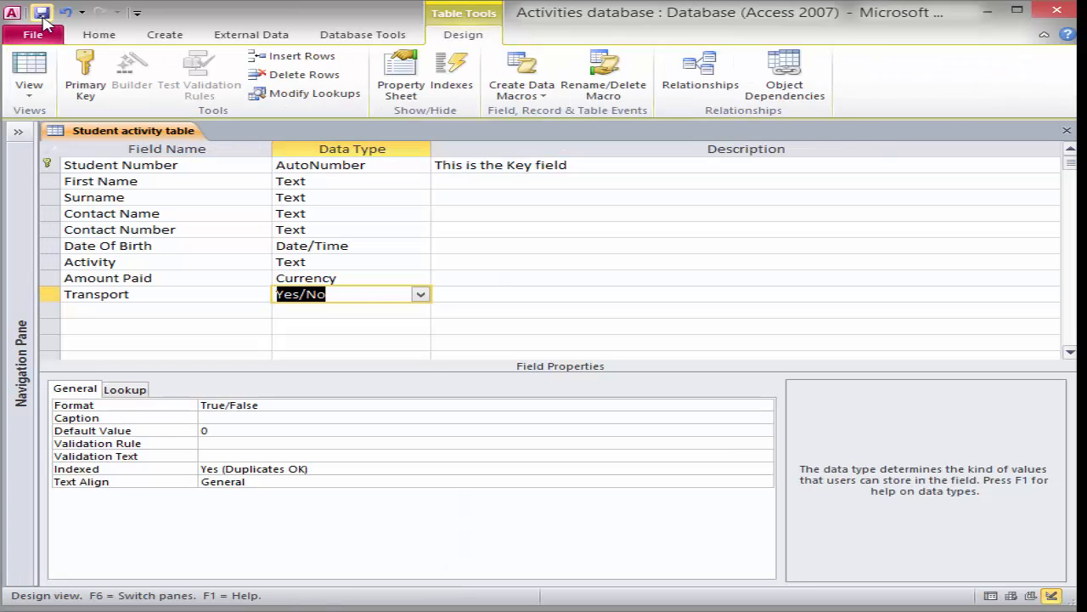
{"action": "left_click", "coordinate": [32, 68]}
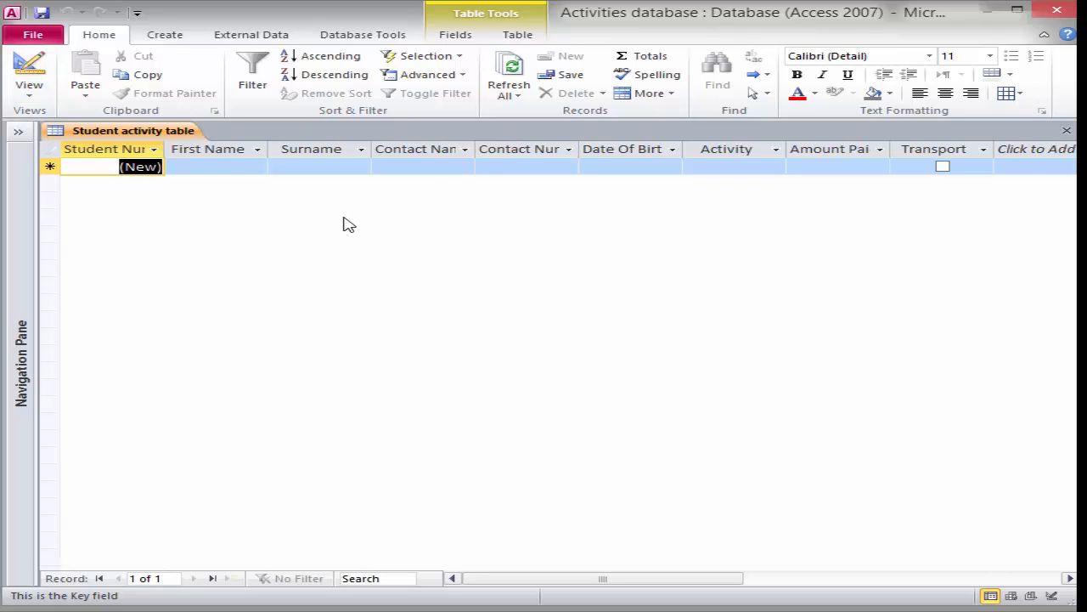
Enter the first student's first name, surname, contact name and contact number
{"action": "left_click", "coordinate": [207, 166]}
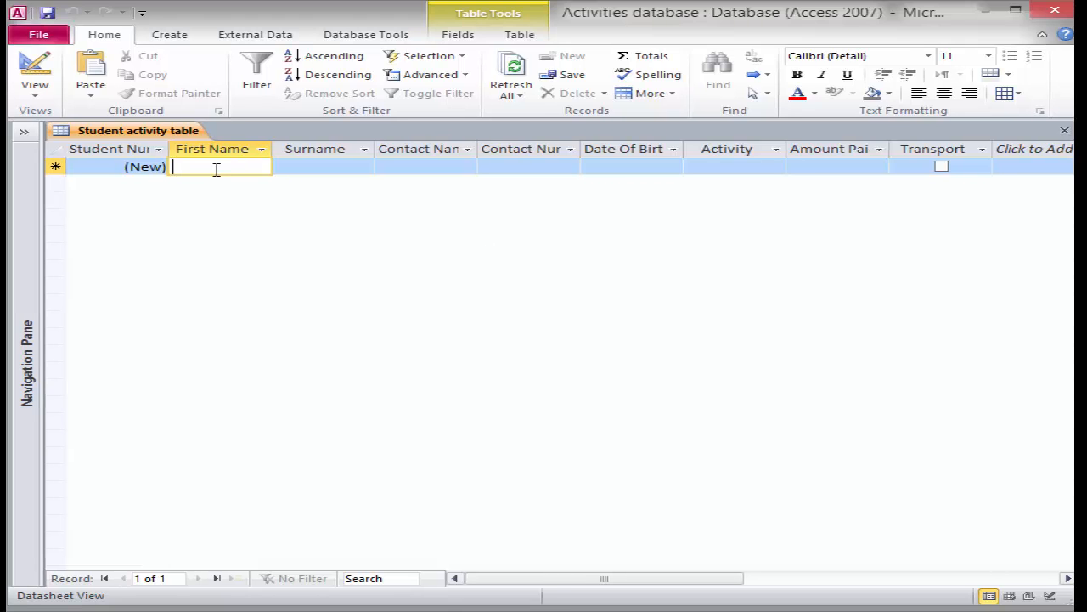
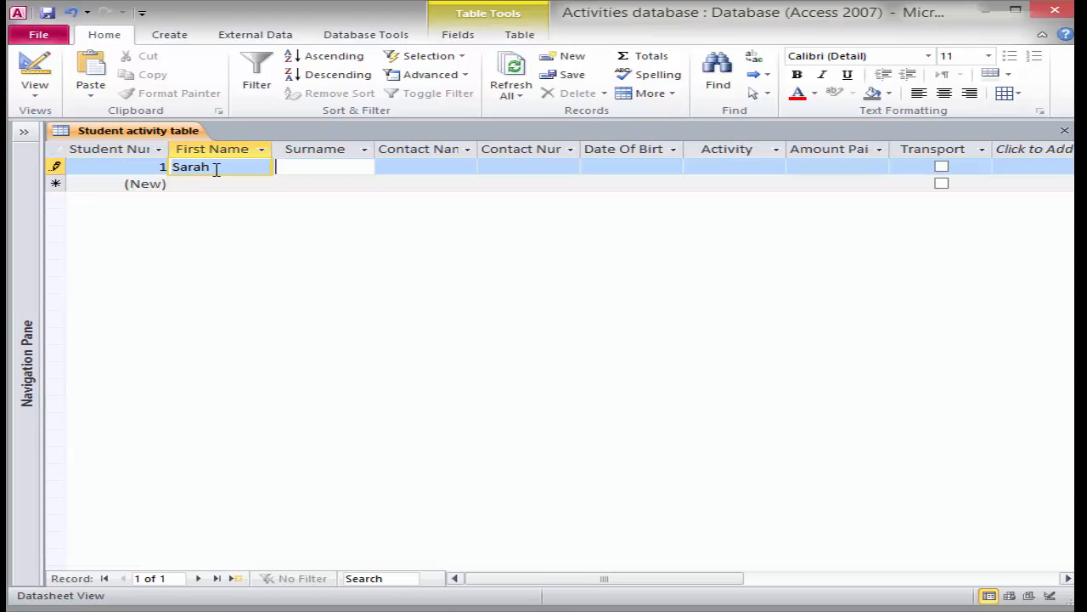
{"action": "key", "text": "Tab"}
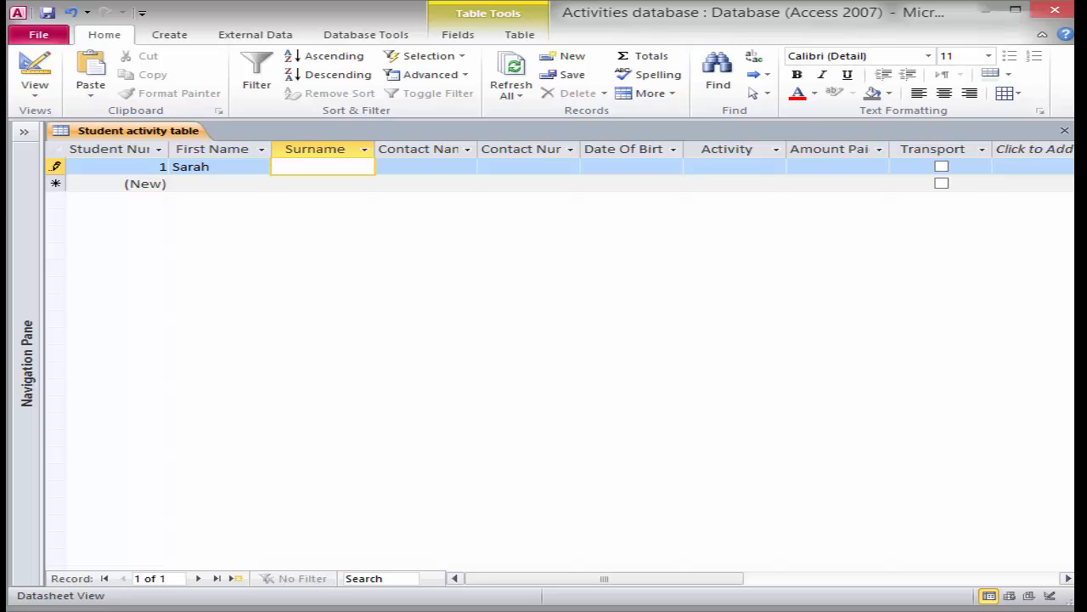
{"action": "key", "text": "BackSpace"}
{"action": "key", "text": "Tab"}
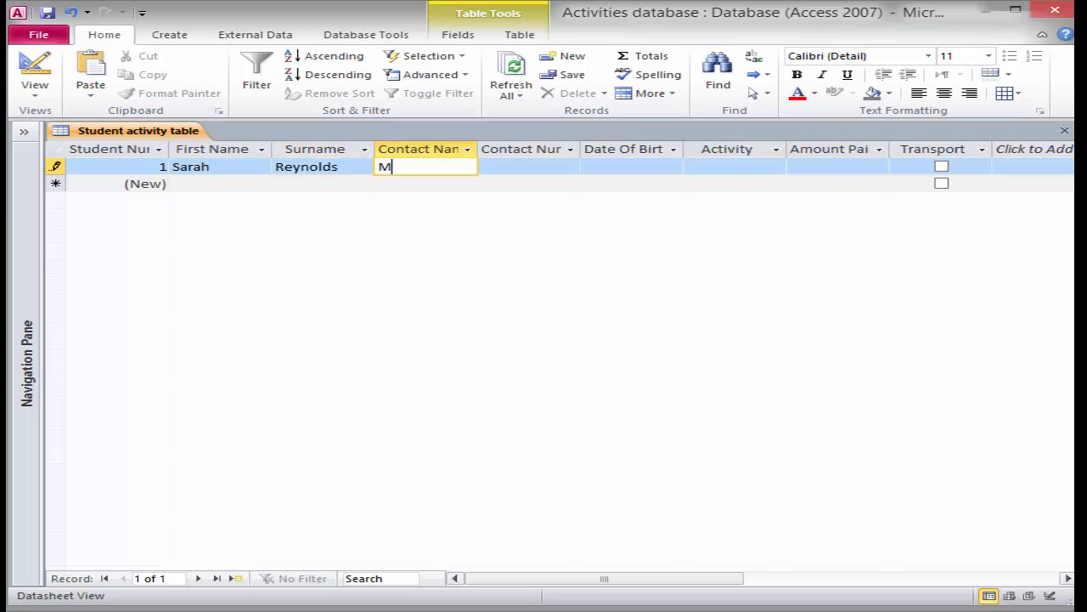
{"action": "key", "text": "Tab"}
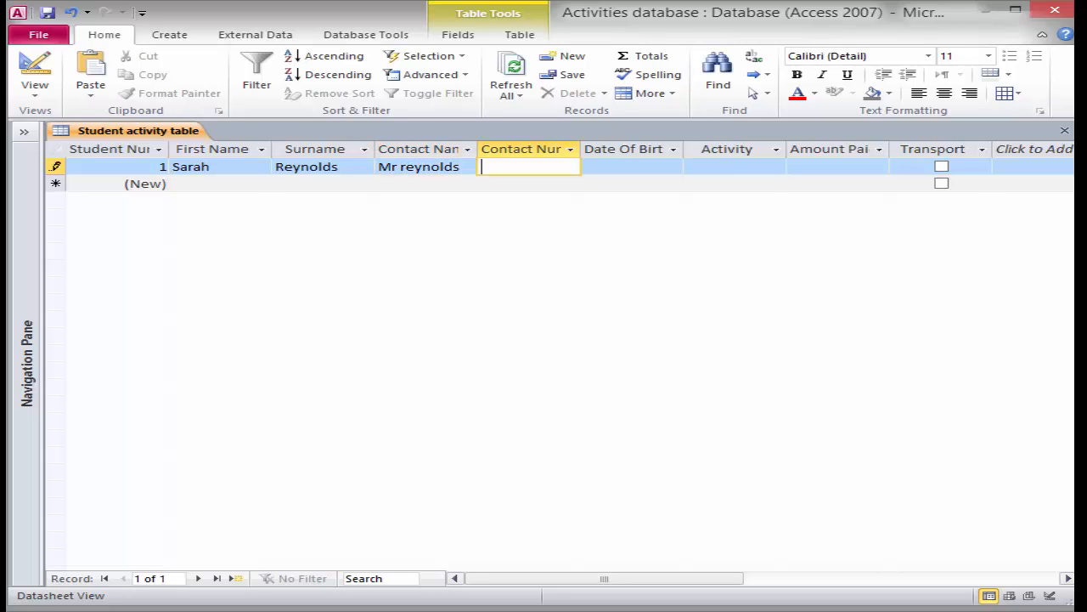
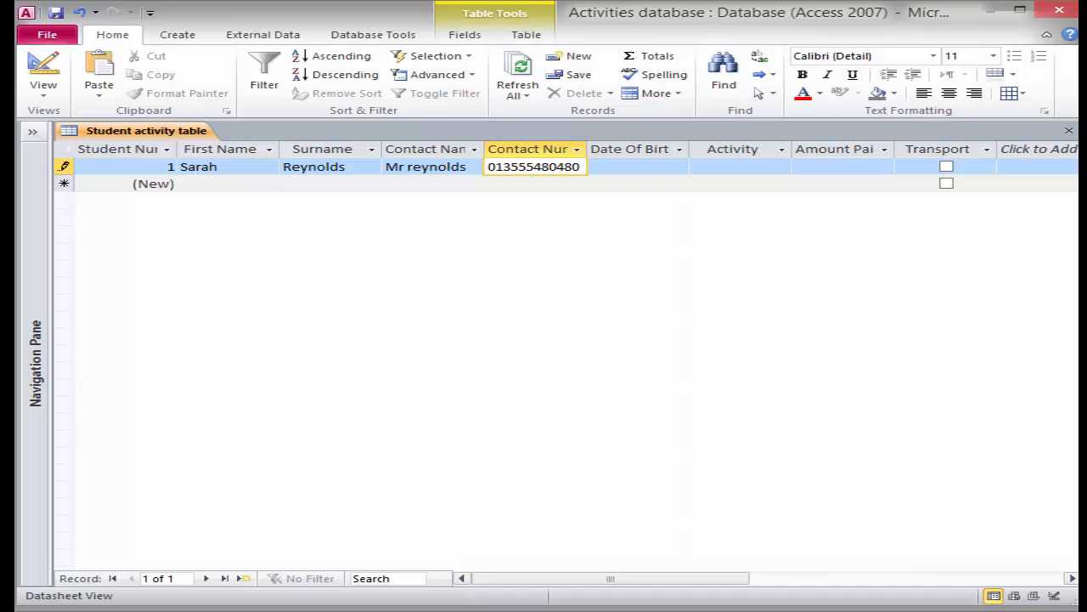
Fill in the date of birth, activity Cooking, amount paid 0.00, and tick Transport
{"action": "key", "text": "Tab"}
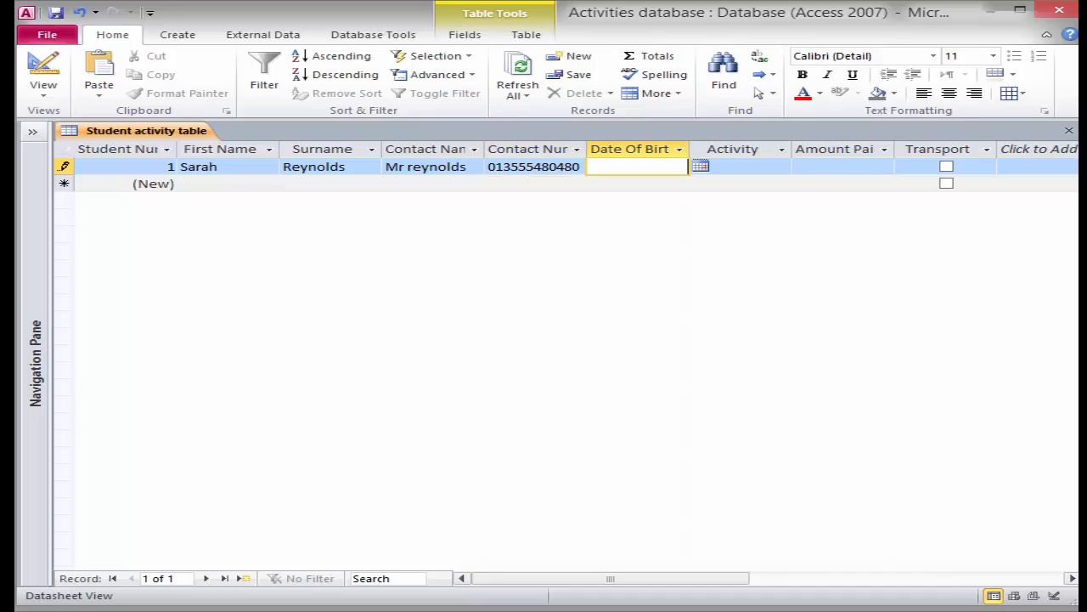
{"action": "type", "text": "28/06"}
{"action": "type", "text": "/200"}
{"action": "key", "text": "Tab"}
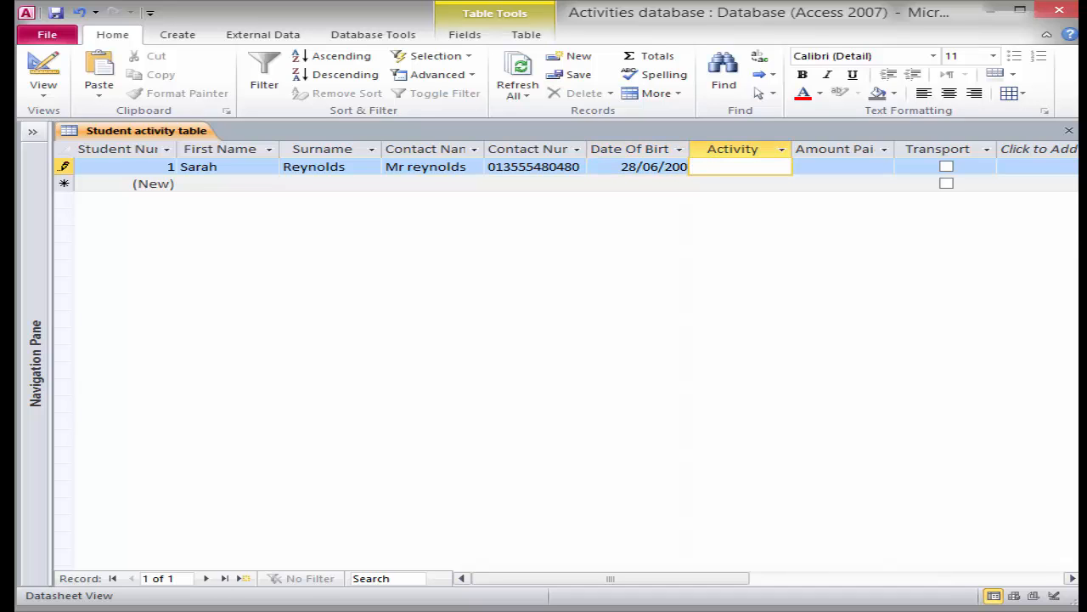
{"action": "type", "text": "Cooking"}
{"action": "key", "text": "Tab"}
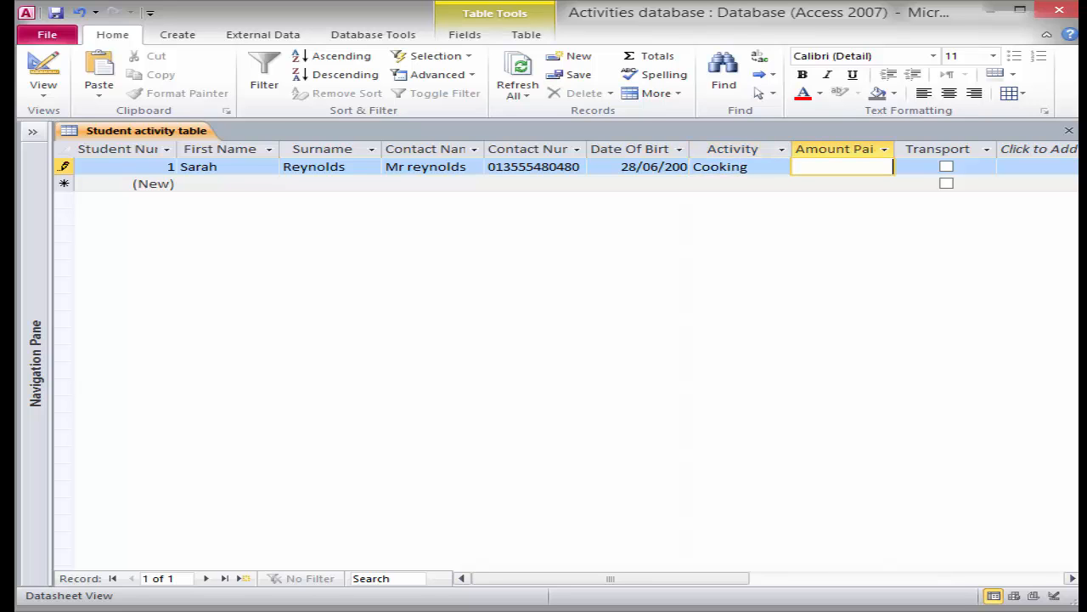
{"action": "type", "text": "0"}
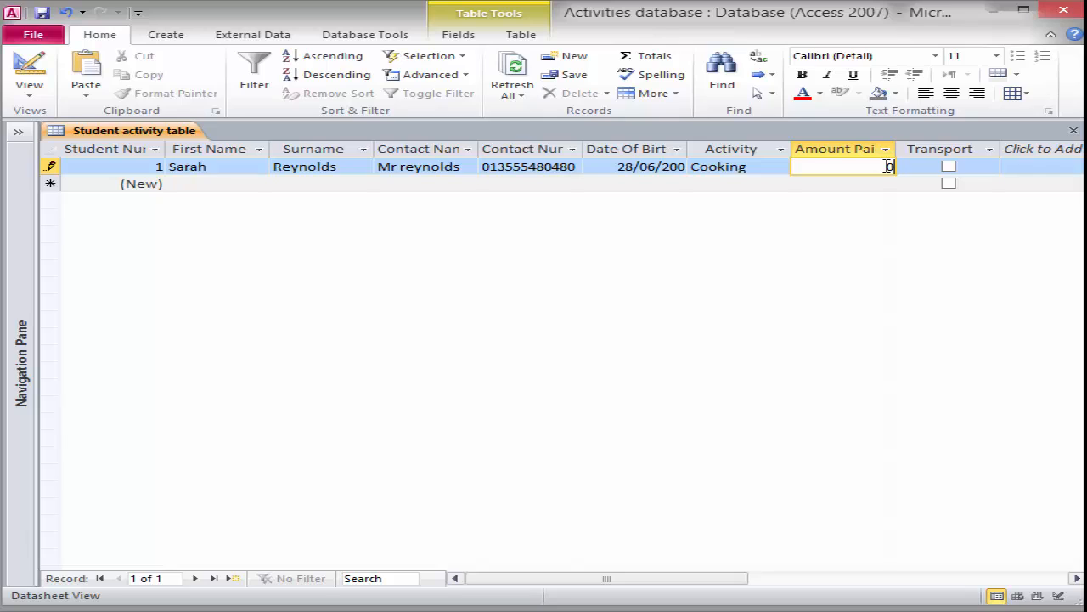
{"action": "type", "text": ".00"}
{"action": "key", "text": "Tab"}
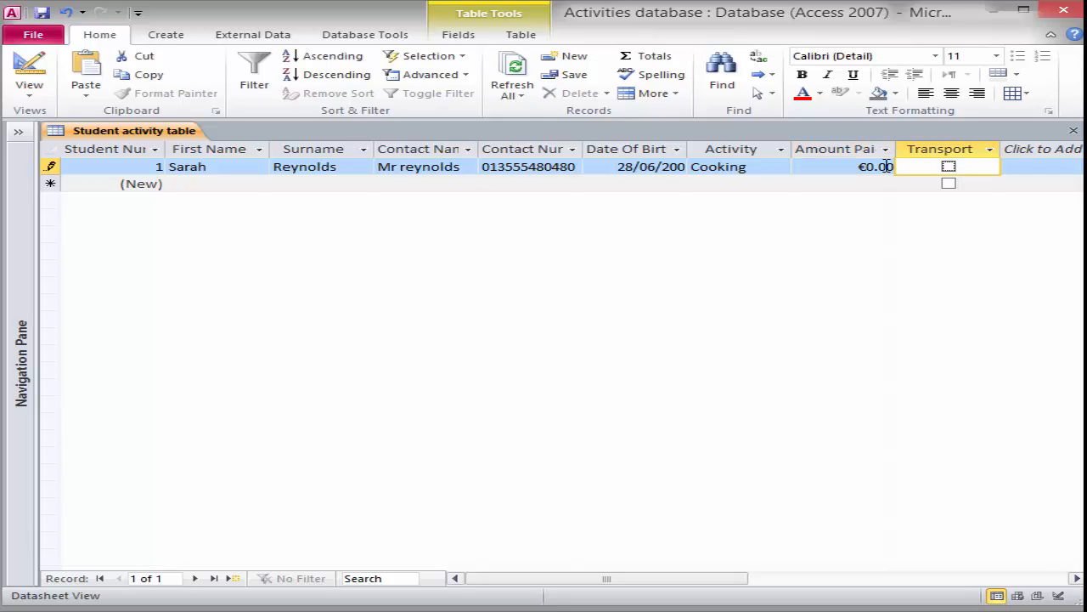
{"action": "left_click", "coordinate": [949, 167]}
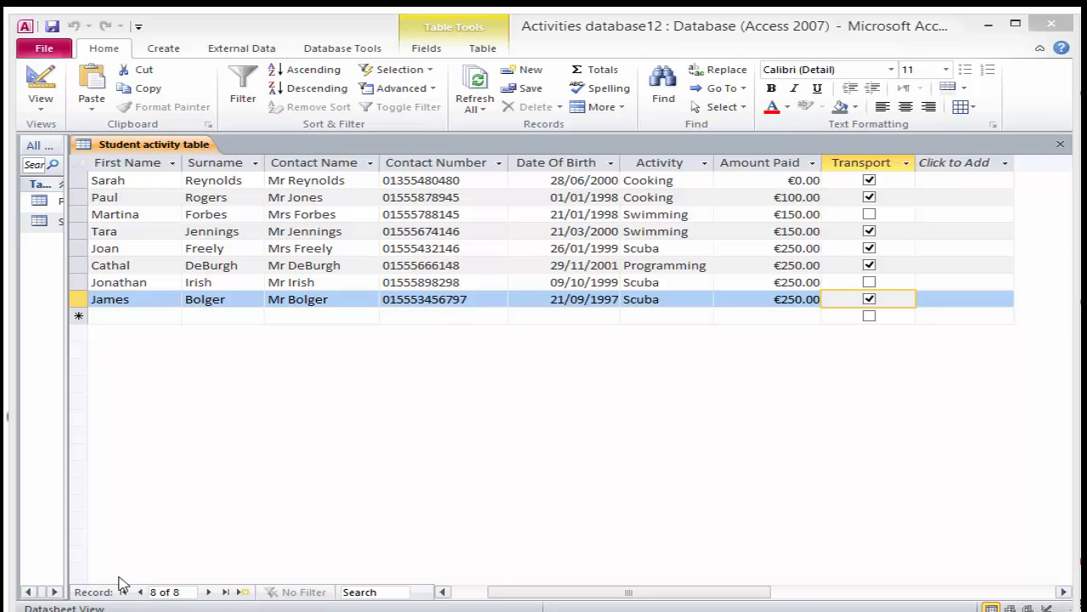
Start a new record with the student's first name, surname, contact name and contact number
{"action": "left_click", "coordinate": [244, 592]}
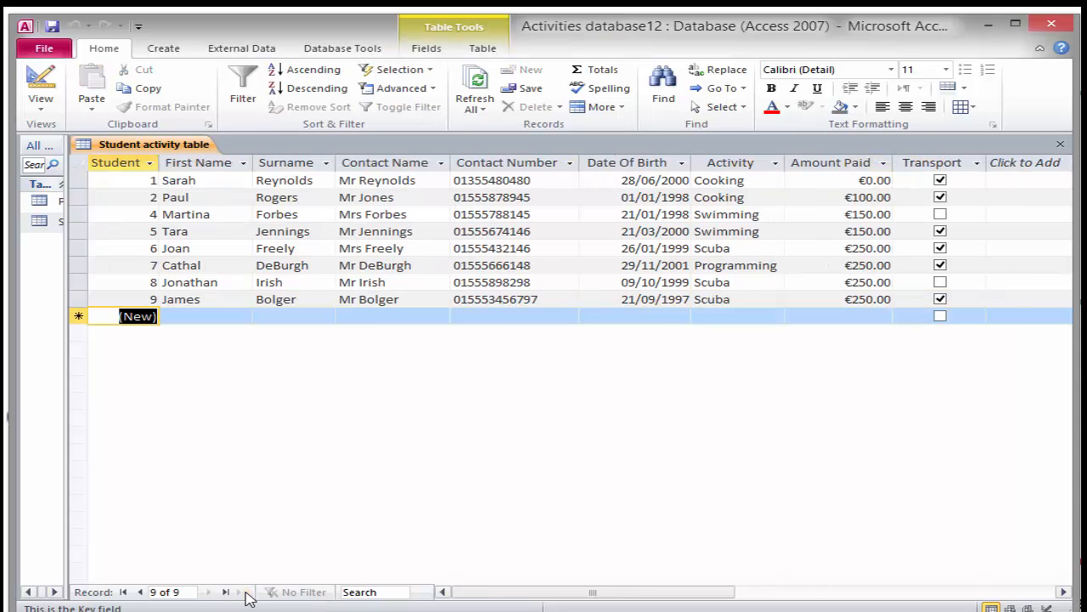
{"action": "left_click", "coordinate": [220, 316]}
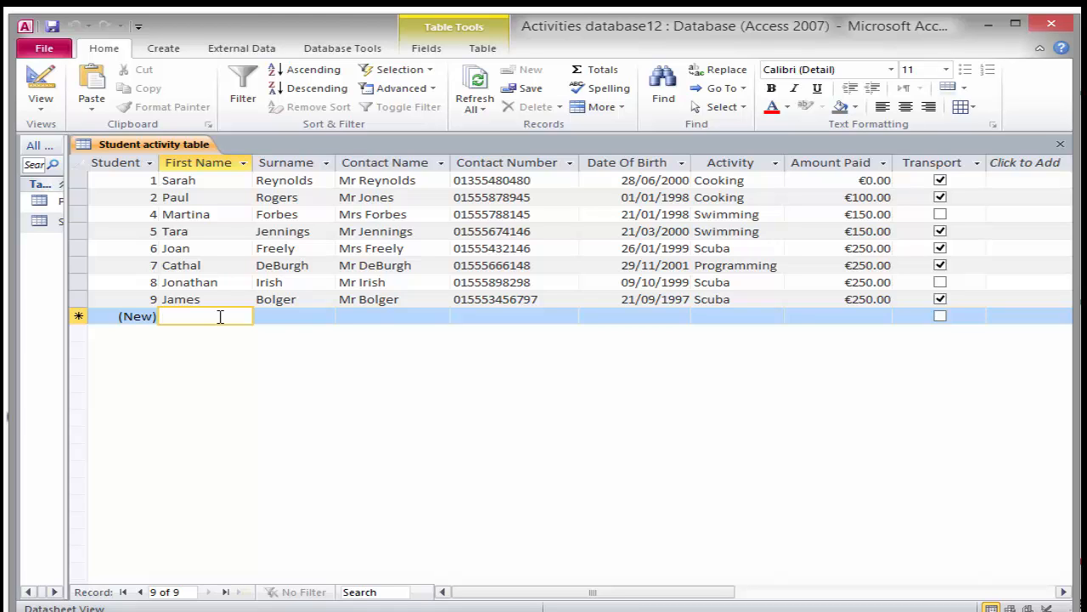
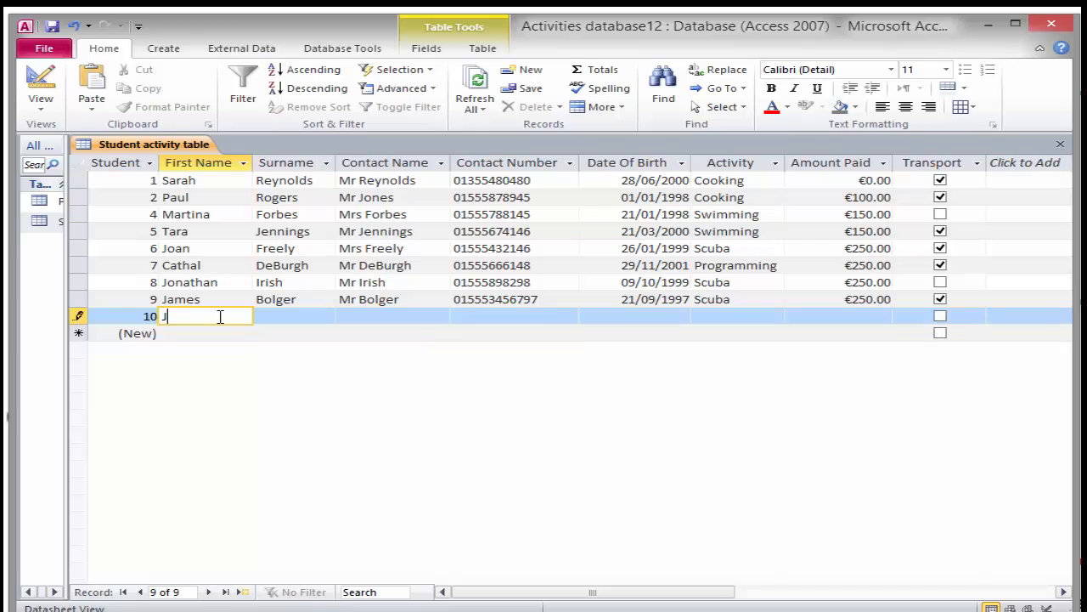
{"action": "key", "text": "Tab"}
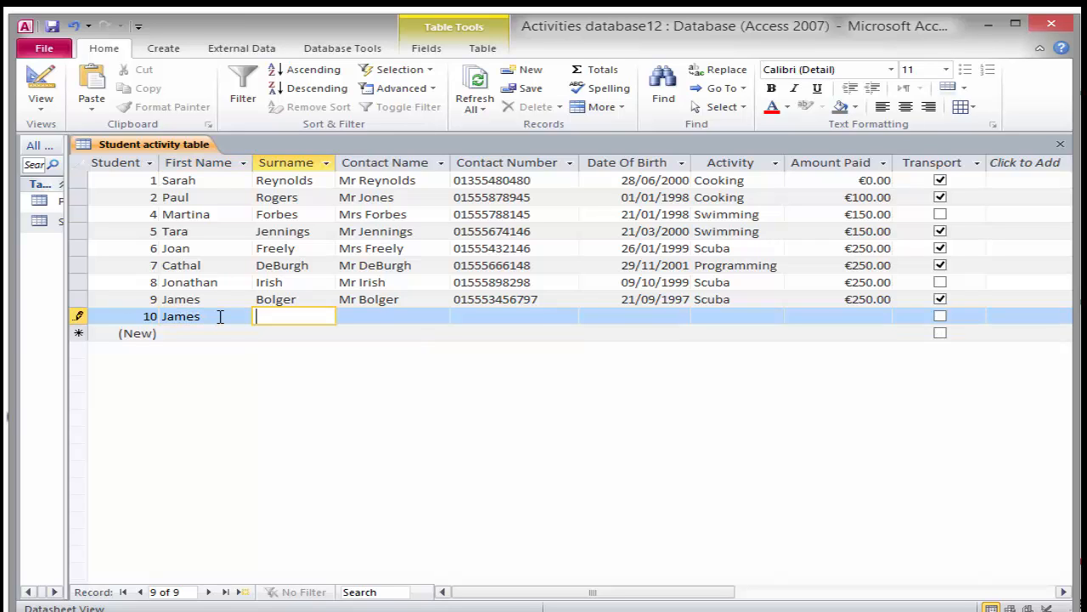
{"action": "key", "text": "Tab"}
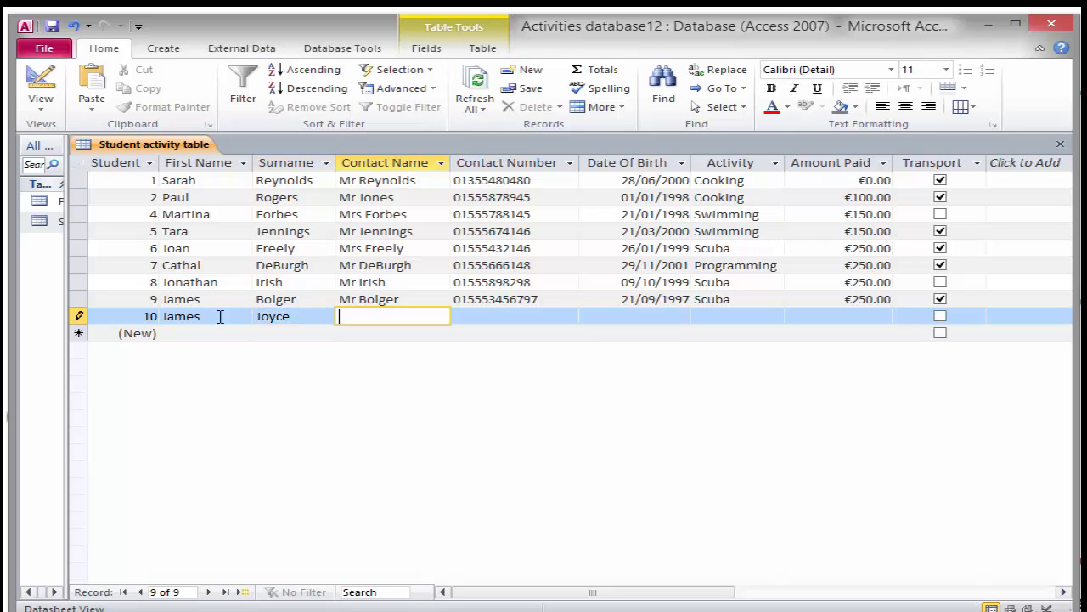
{"action": "type", "text": "Mr Joyce"}
{"action": "key", "text": "Tab"}
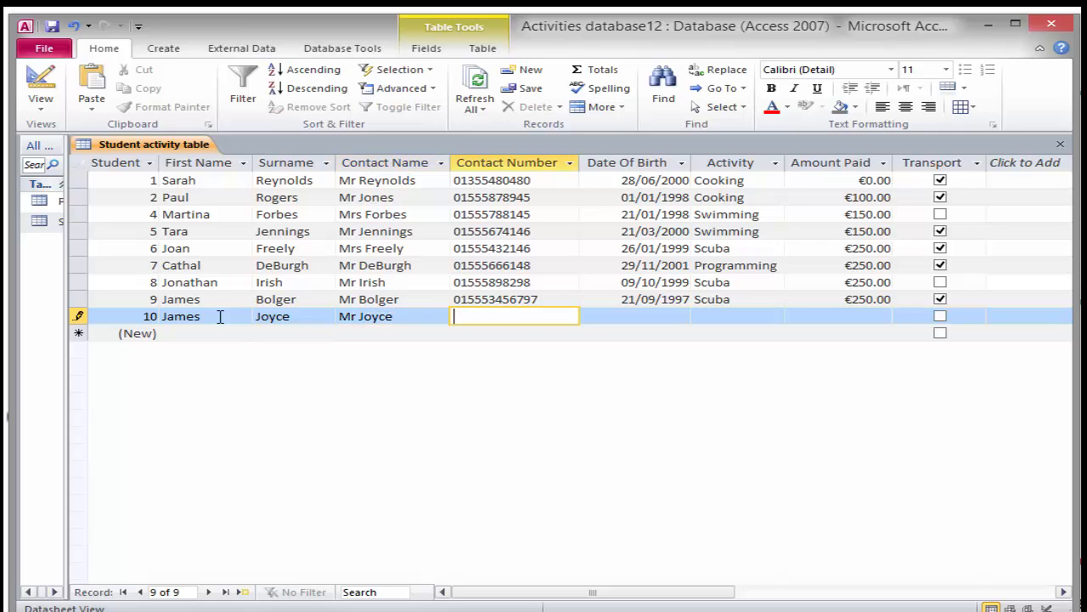
{"action": "key", "text": "Tab"}
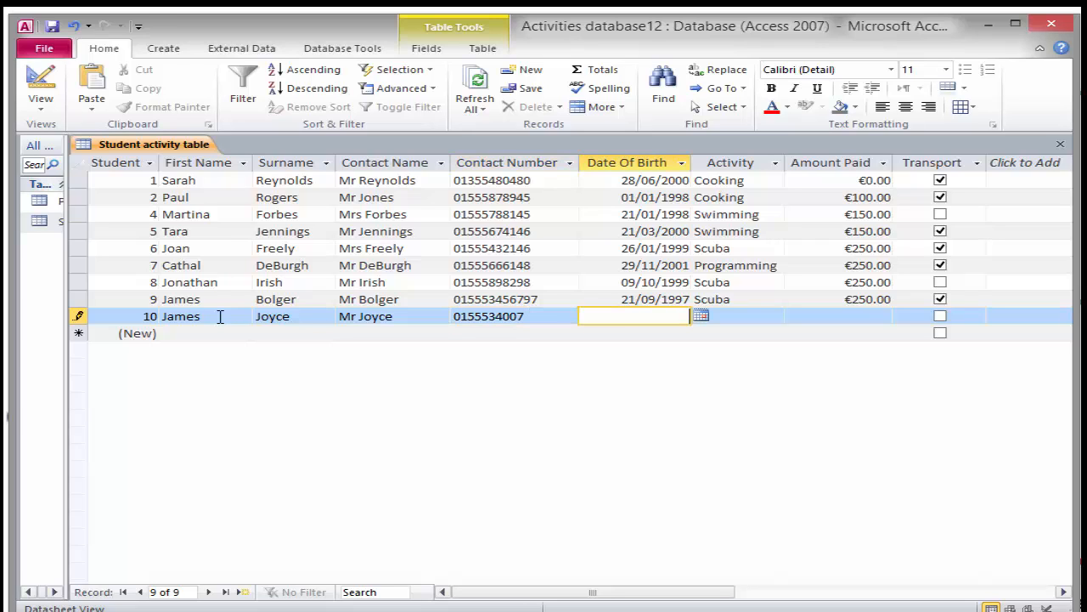
{"action": "type", "text": "21/07/1997"}
{"action": "key", "text": "Tab"}
{"action": "type", "text": "Scuba"}
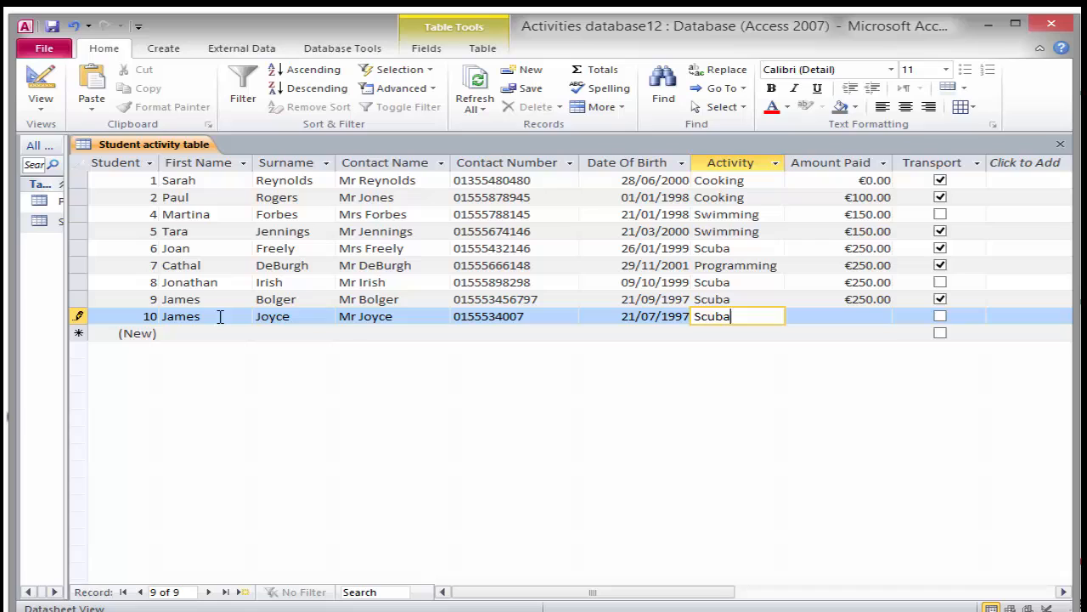
{"action": "key", "text": "Tab"}
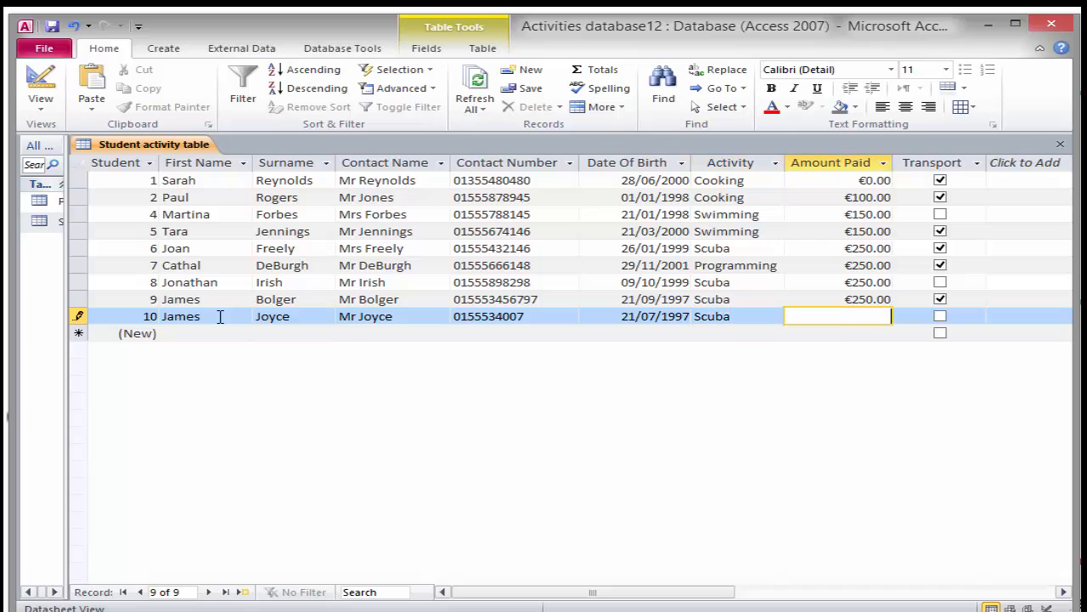
{"action": "type", "text": "0.00"}
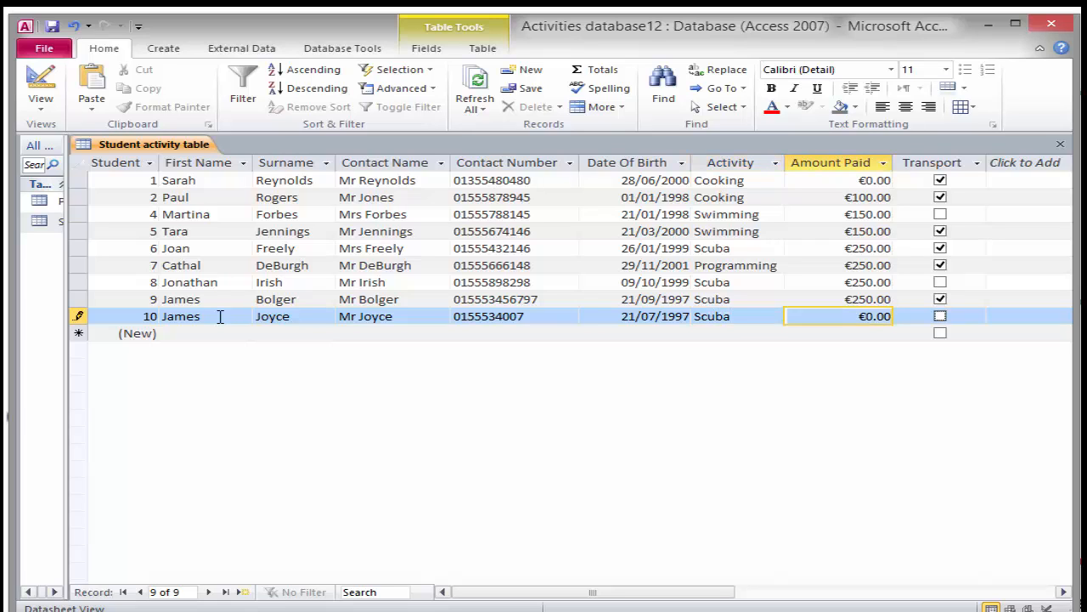
{"action": "key", "text": "Tab"}
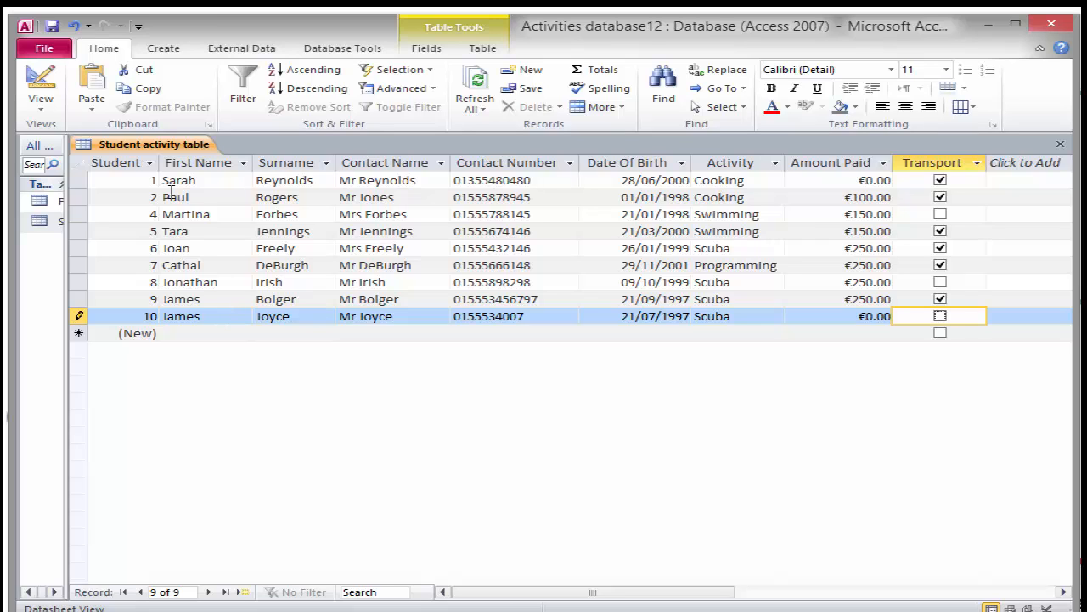
{"action": "left_click", "coordinate": [942, 316]}
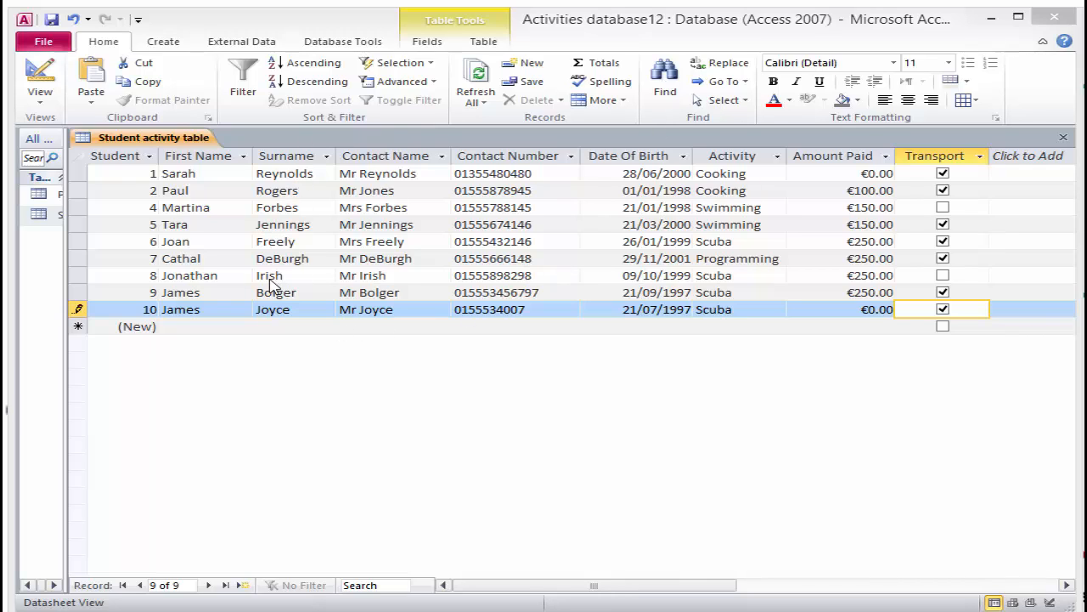
{"action": "left_click", "coordinate": [270, 310]}
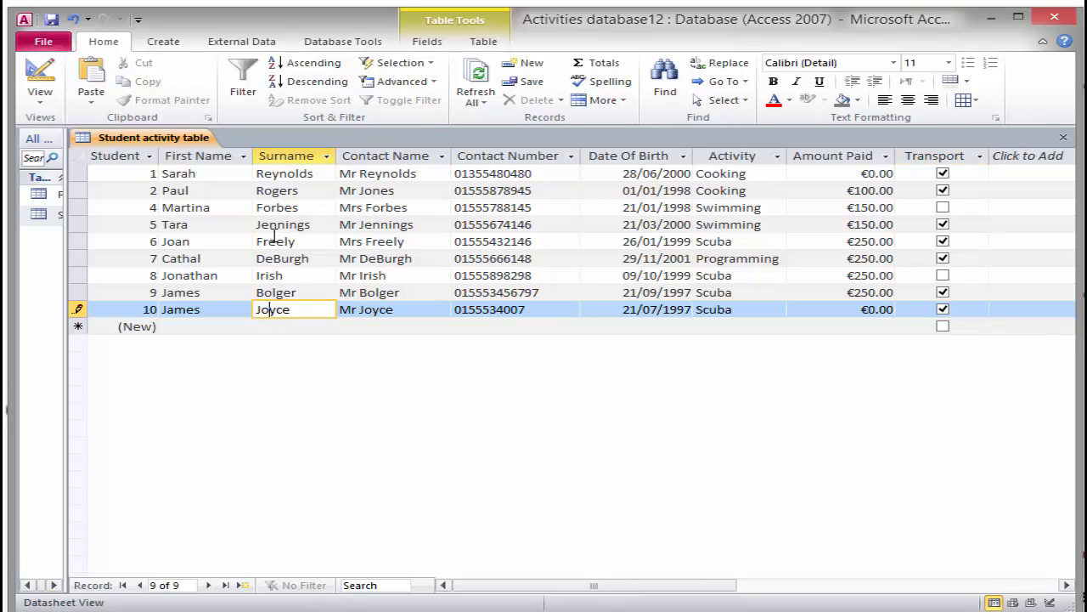
Search the table for a student's surname, locating record 2, then close Find and Replace
{"action": "left_click", "coordinate": [666, 79]}
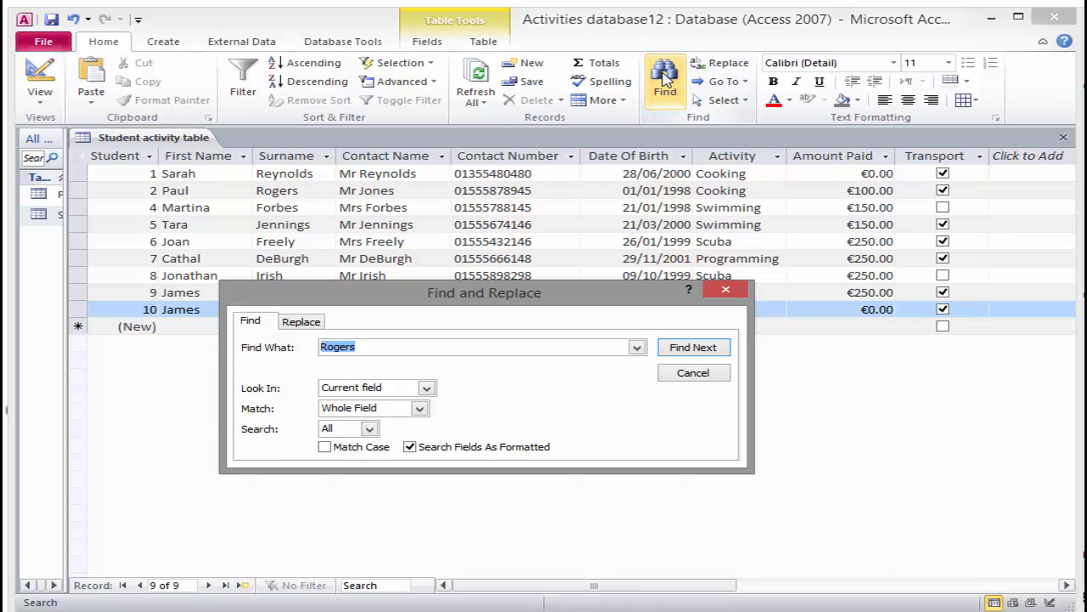
{"action": "type", "text": "Rogers"}
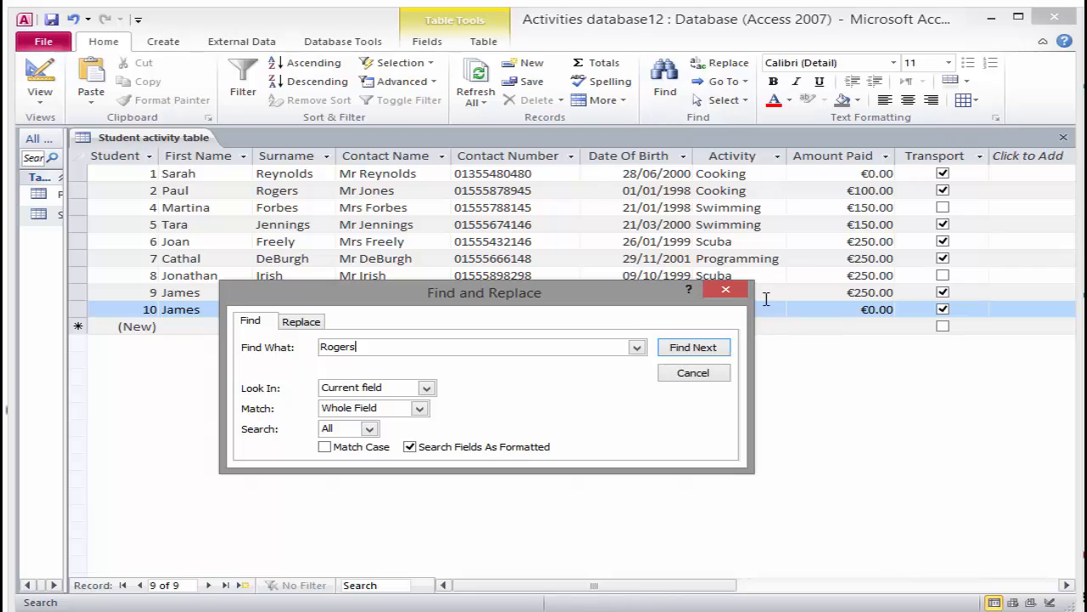
{"action": "left_click", "coordinate": [694, 348]}
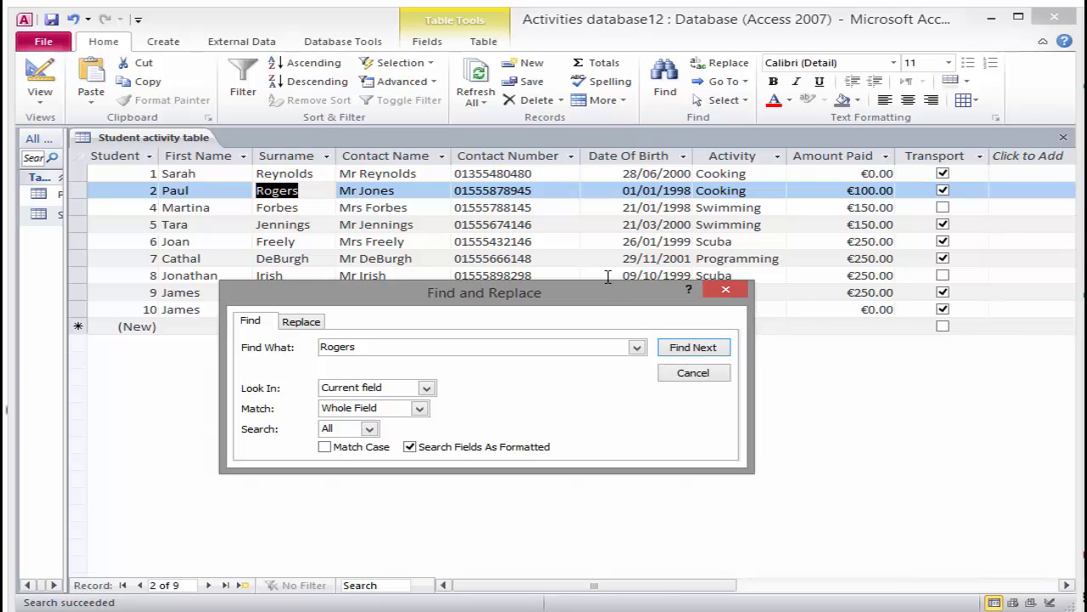
{"action": "left_click_drag", "start_coordinate": [599, 293], "coordinate": [595, 397]}
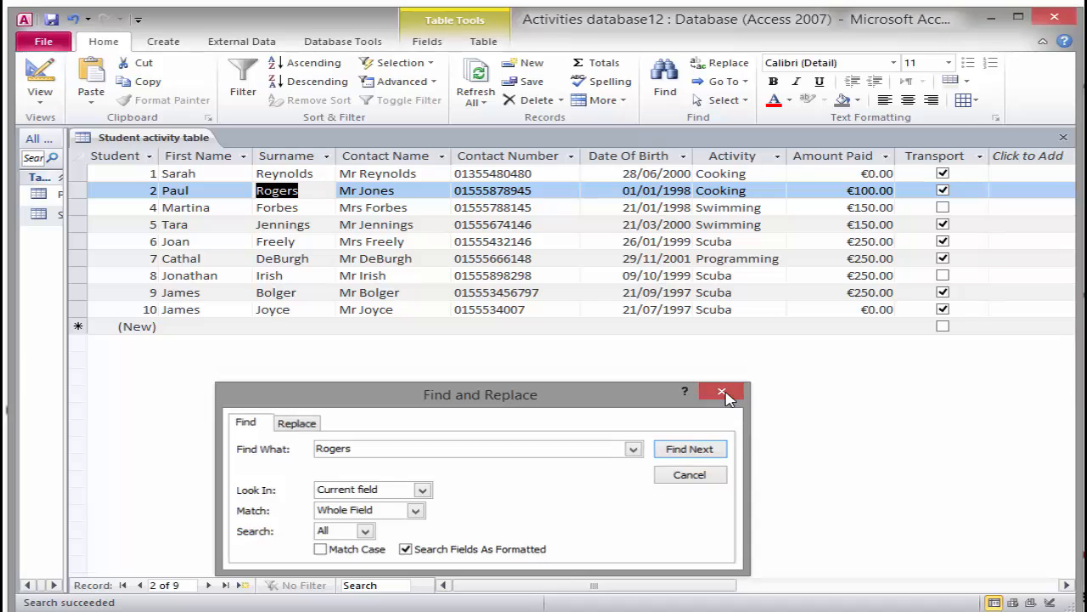
{"action": "left_click", "coordinate": [722, 394]}
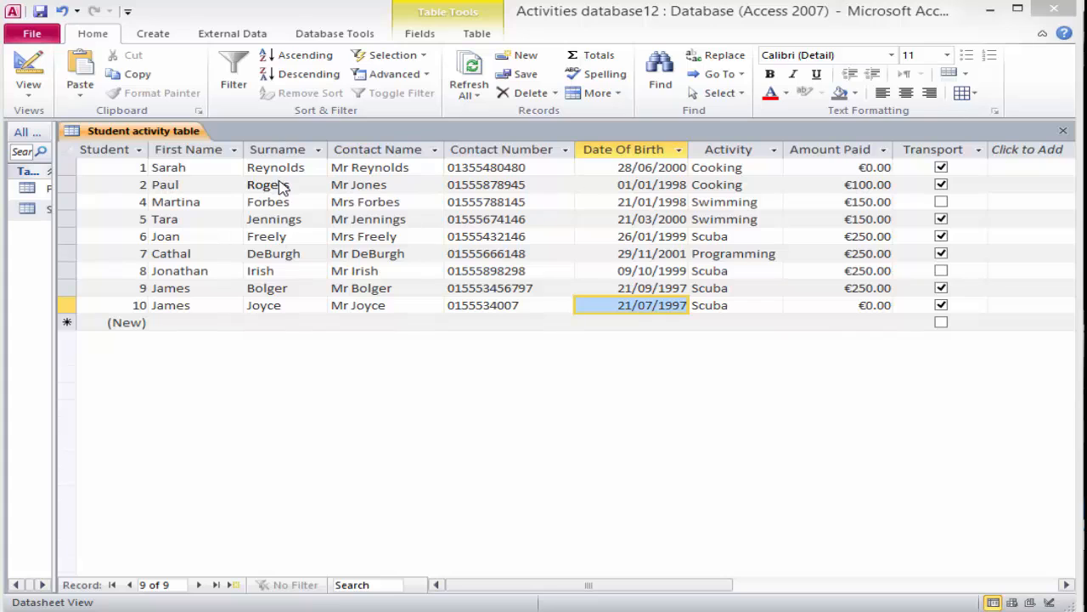
Sort the student records A to Z by the Surname column
{"action": "left_click", "coordinate": [283, 270]}
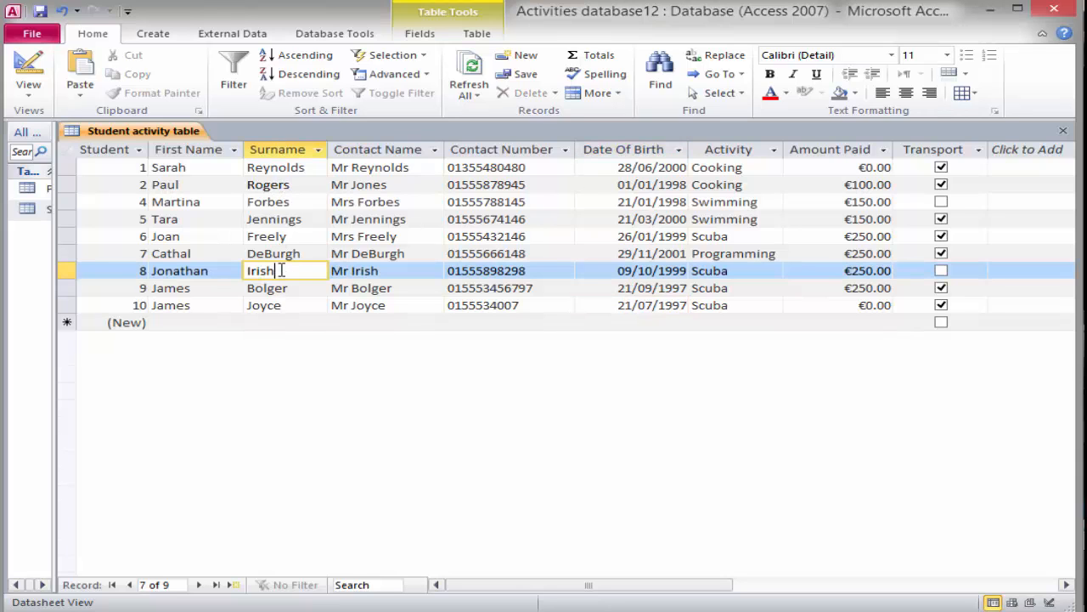
{"action": "left_click", "coordinate": [289, 56]}
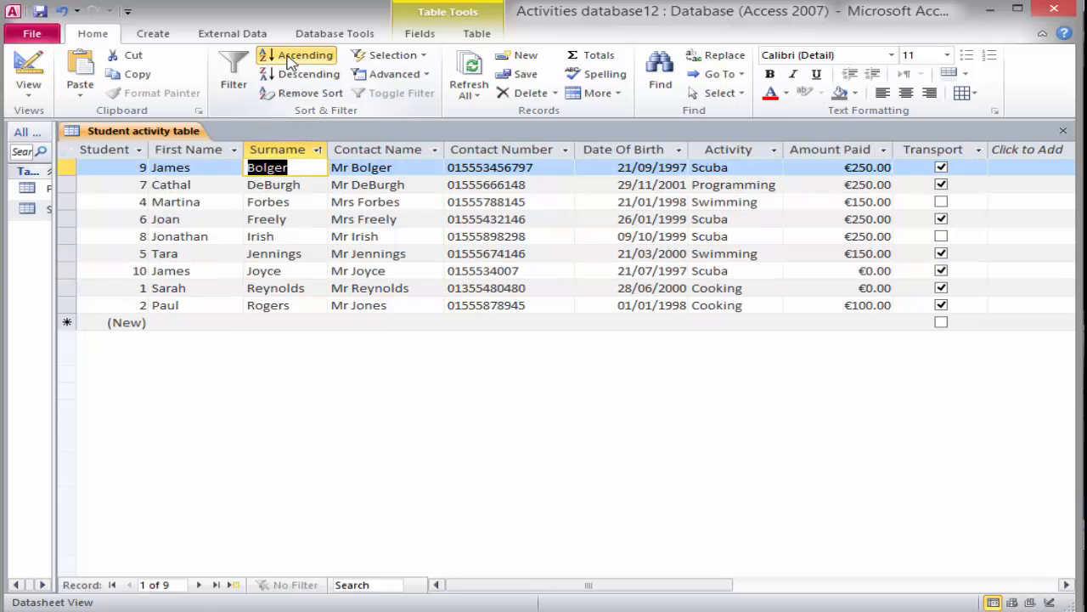
{"action": "scroll", "coordinate": [289, 59], "scroll_direction": "down", "scroll_amount": 3}
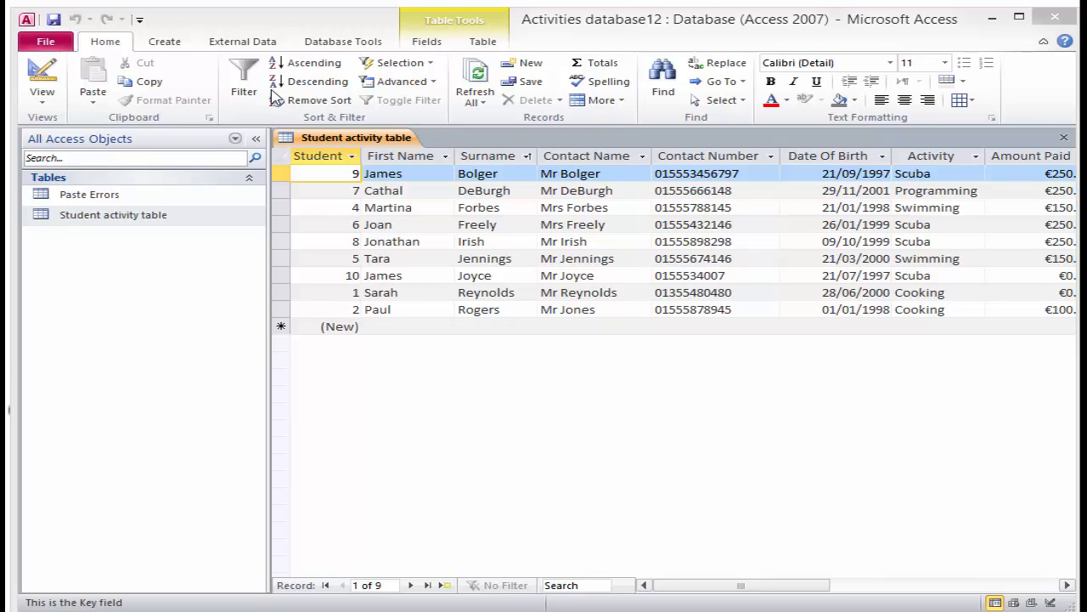
Start a new design-view query with the Student activity table added as its source
{"action": "left_click", "coordinate": [169, 44]}
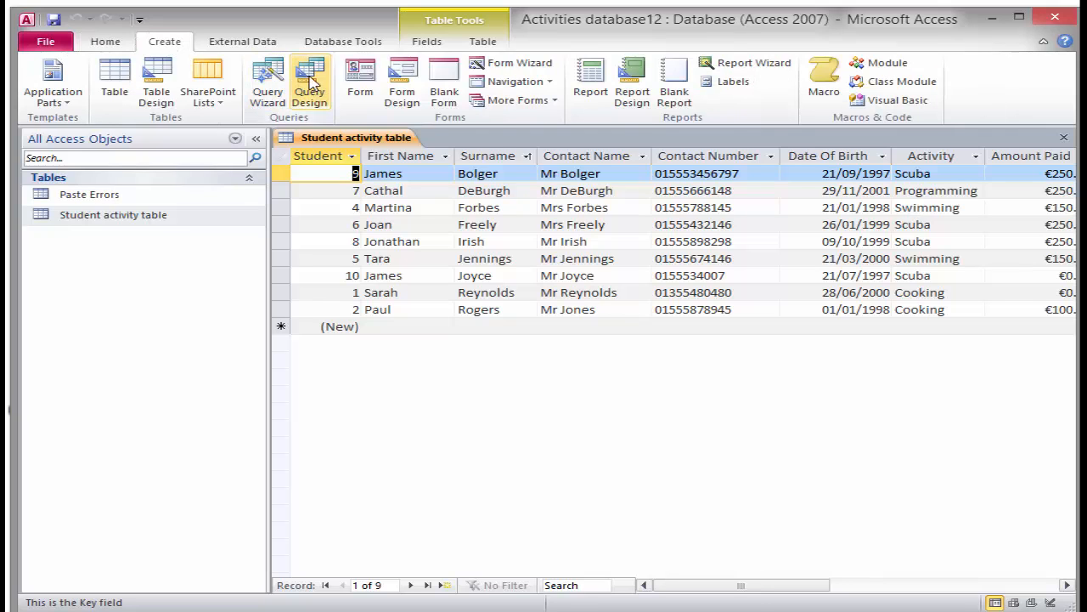
{"action": "left_click", "coordinate": [310, 89]}
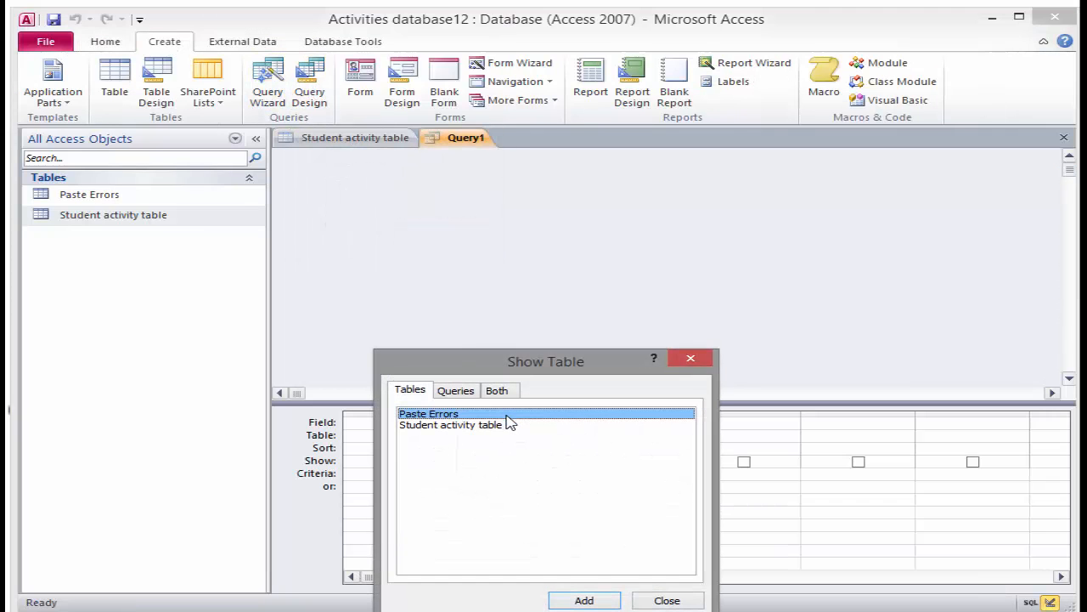
{"action": "left_click", "coordinate": [467, 430]}
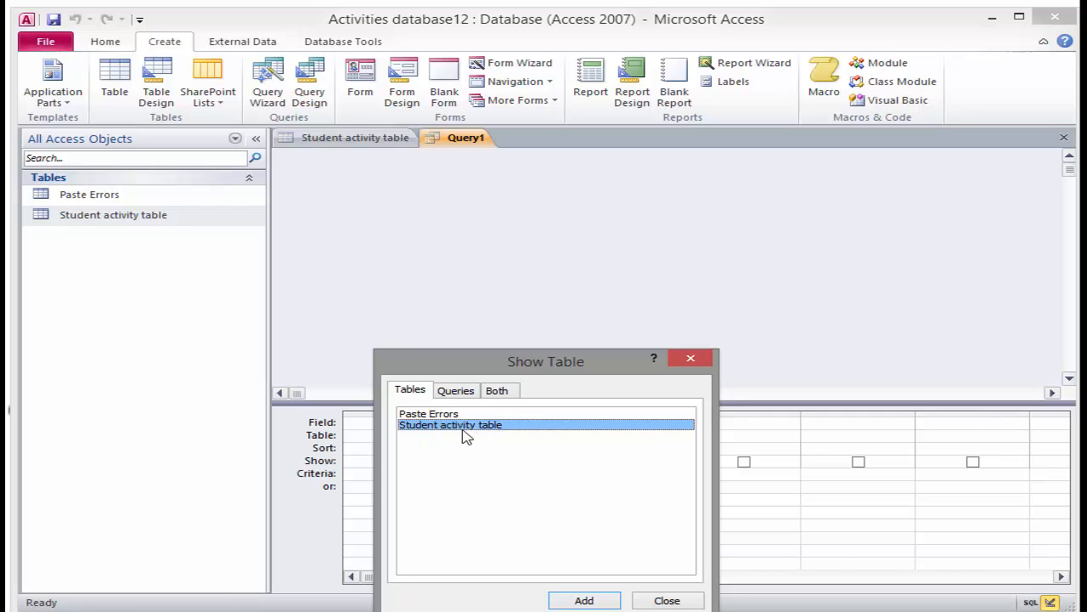
{"action": "left_click", "coordinate": [576, 601]}
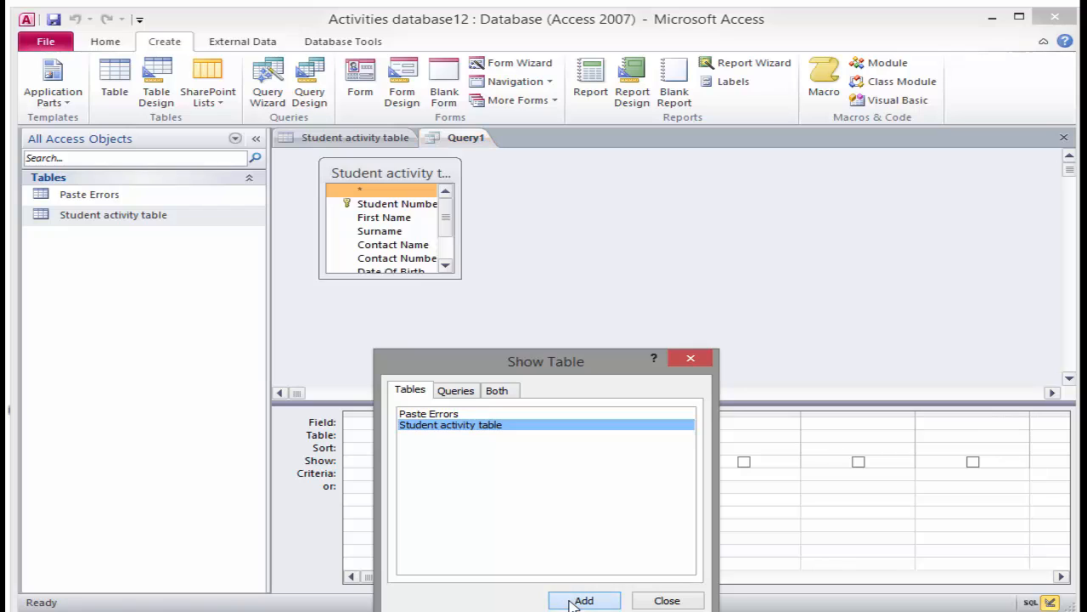
{"action": "left_click", "coordinate": [667, 600]}
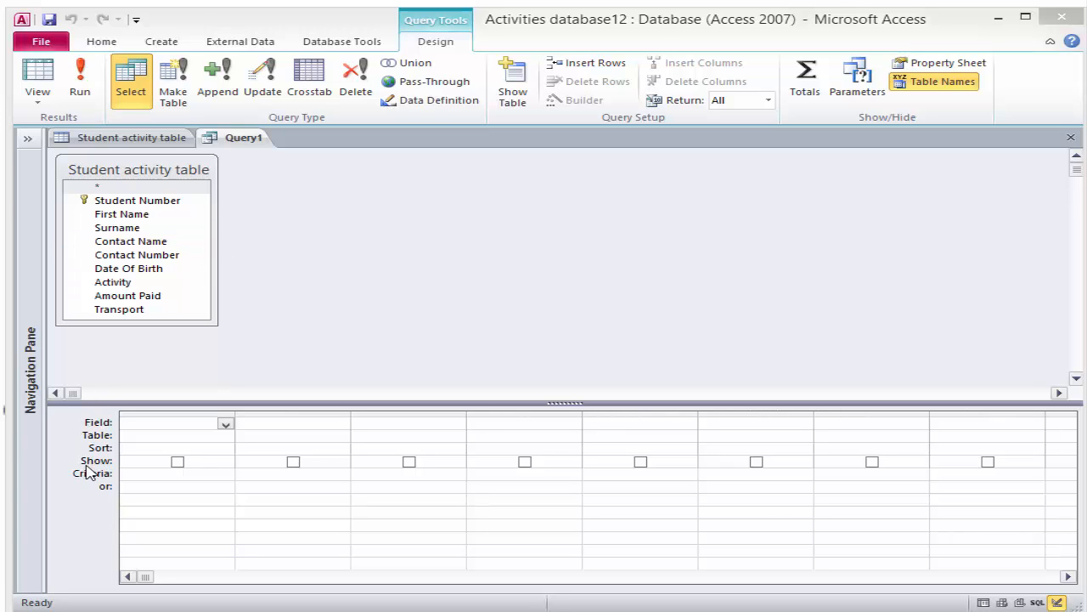
Add First Name, Surname, Transport and Activity as the four shown fields in Query1's grid
{"action": "double_click", "coordinate": [130, 218]}
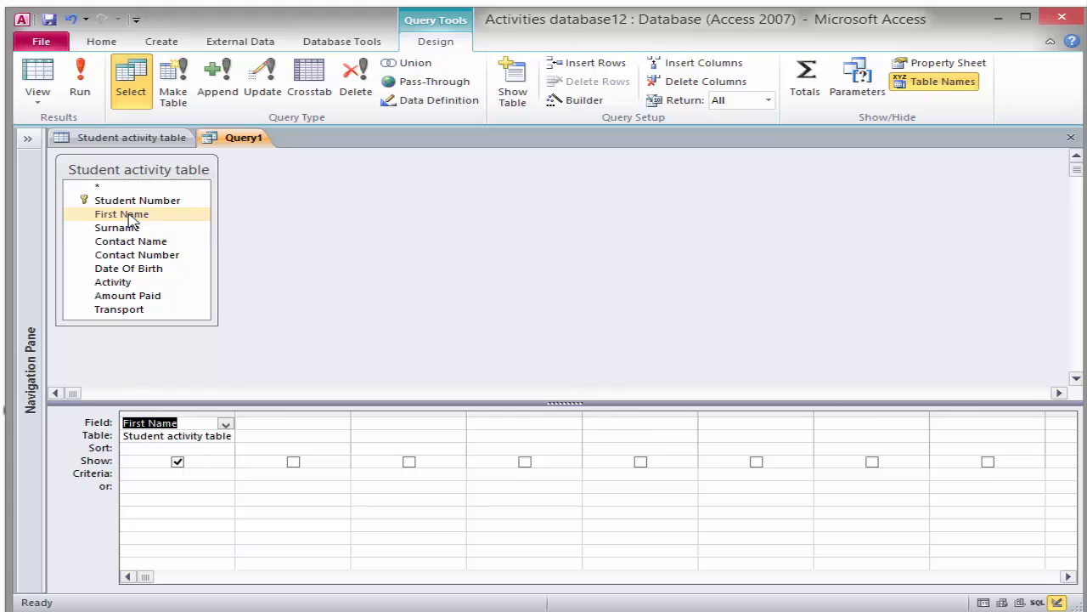
{"action": "double_click", "coordinate": [128, 227]}
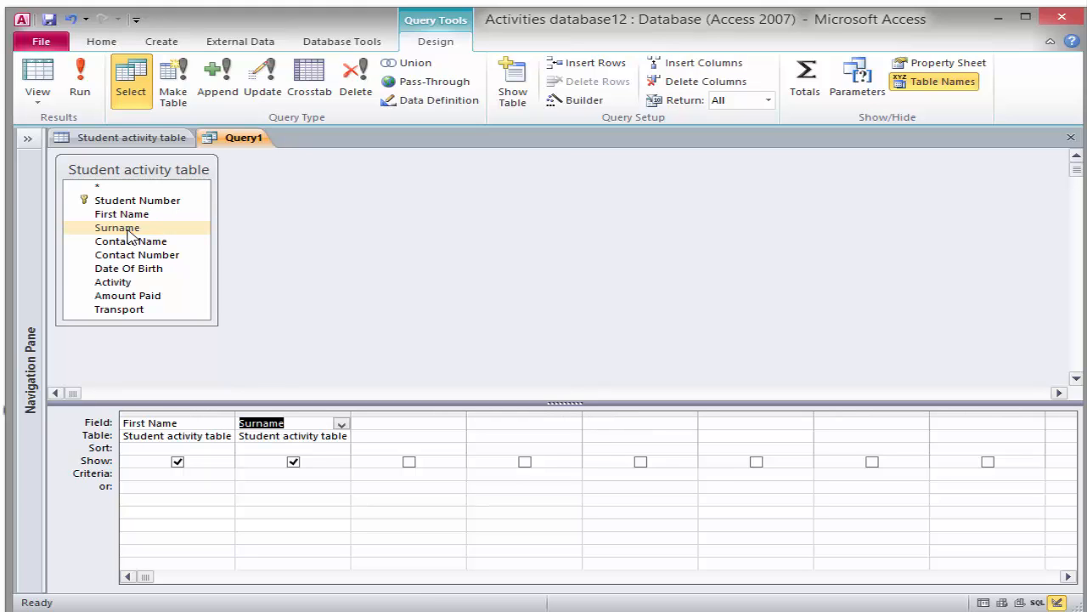
{"action": "double_click", "coordinate": [124, 311]}
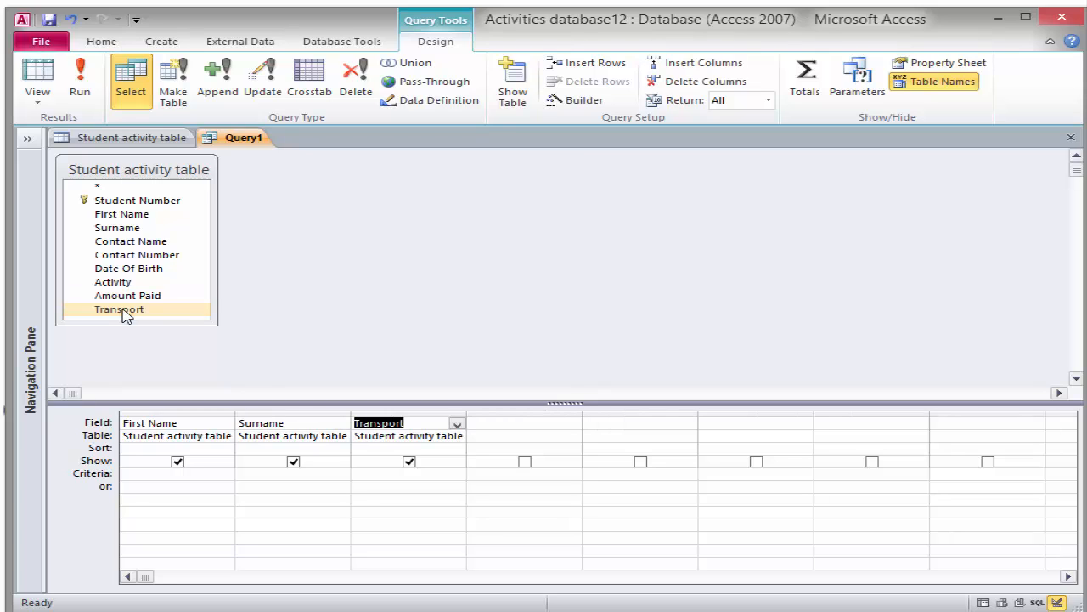
{"action": "double_click", "coordinate": [123, 285]}
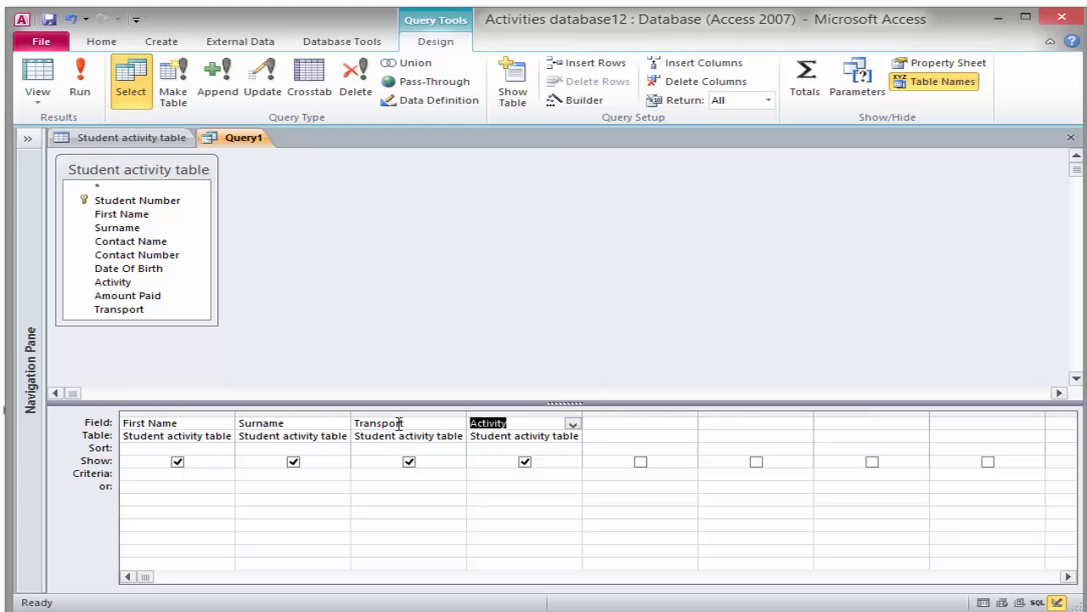
{"action": "left_click", "coordinate": [573, 424]}
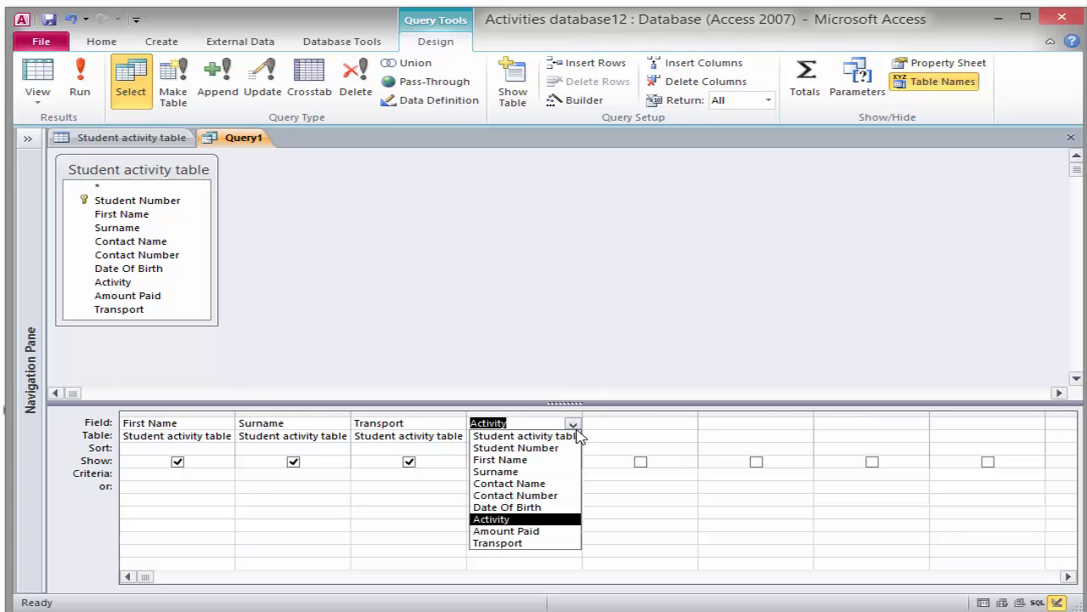
{"action": "left_click", "coordinate": [574, 424]}
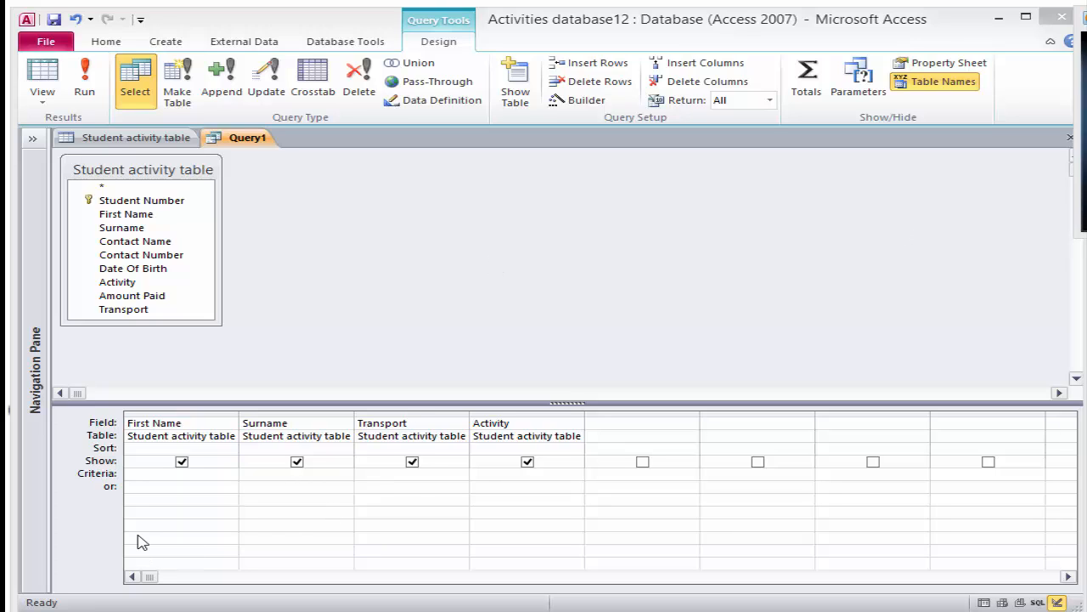
{"action": "left_click", "coordinate": [497, 474]}
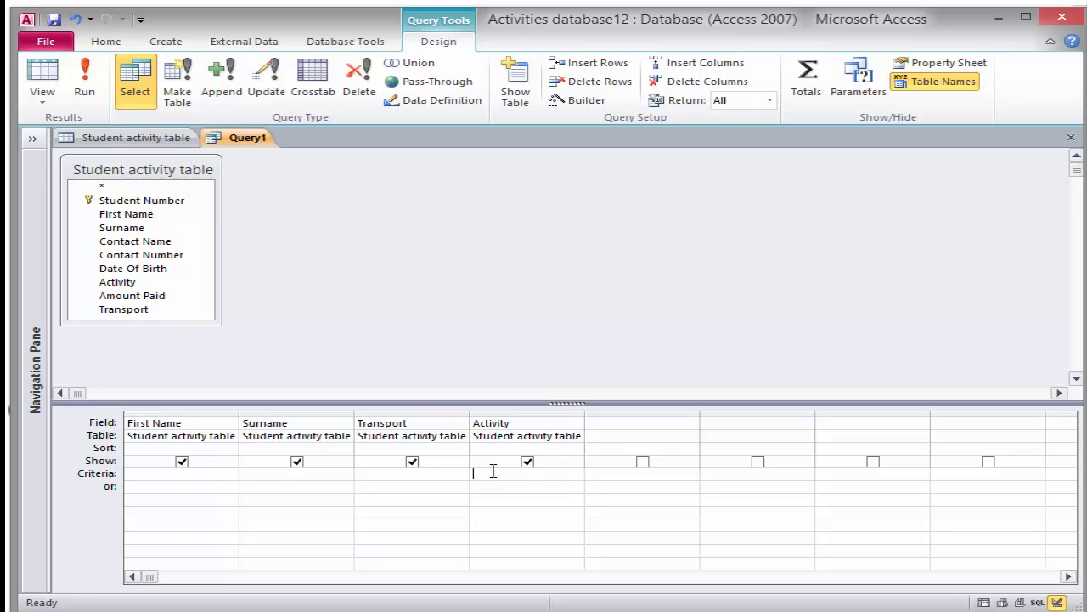
Enter Scuba as the Activity criterion and run the query to list the four Scuba students
{"action": "type", "text": "sd"}
{"action": "type", "text": "uba"}
{"action": "left_click", "coordinate": [85, 78]}
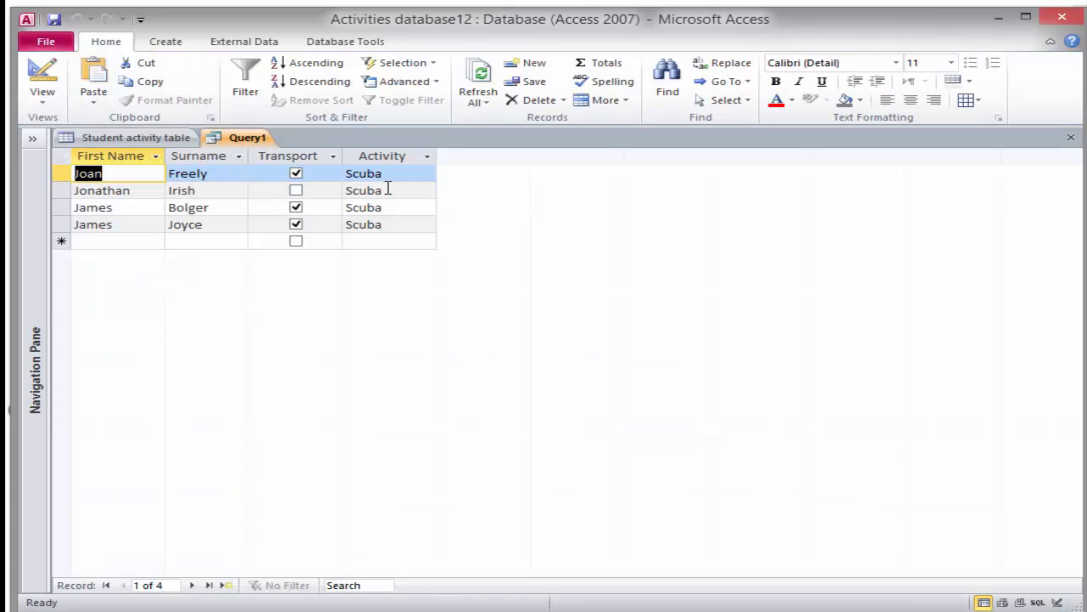
Save Query1 under the name 'Scuba Query'
{"action": "left_click", "coordinate": [53, 19]}
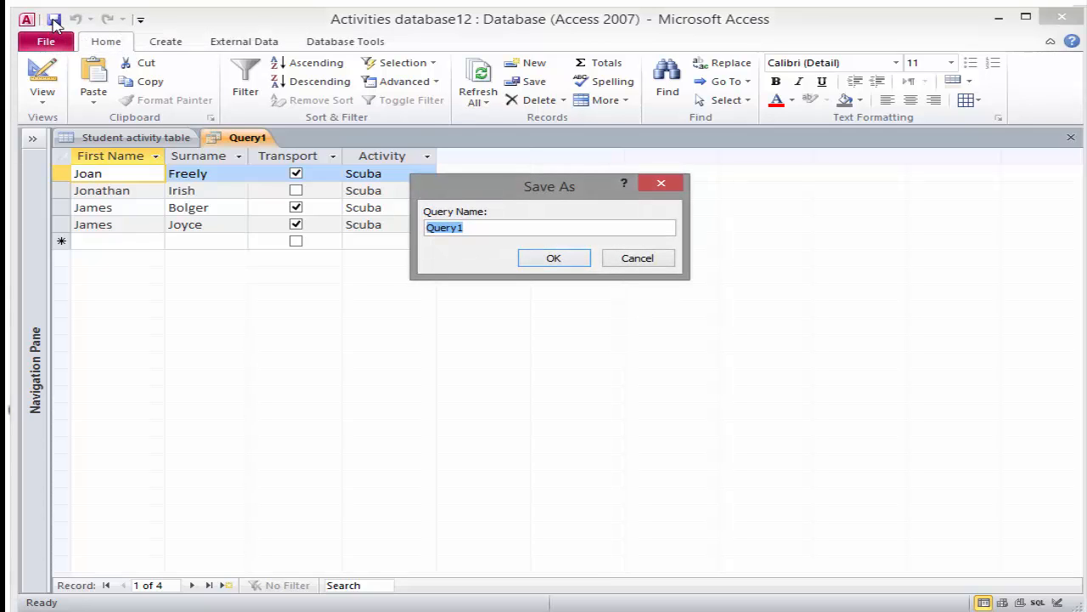
{"action": "type", "text": "Scuba Query"}
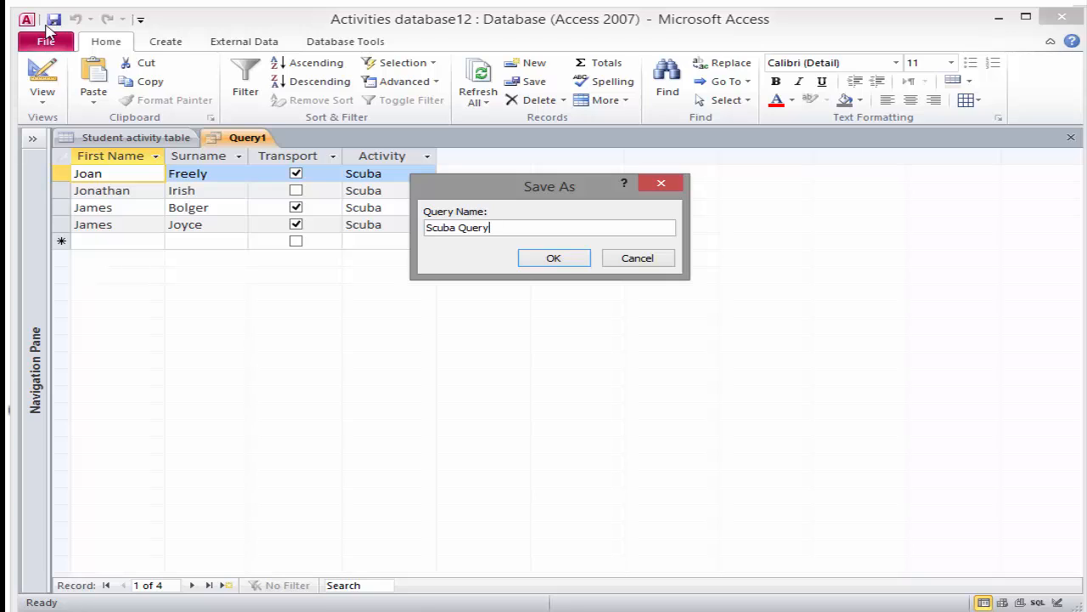
{"action": "left_click", "coordinate": [550, 259]}
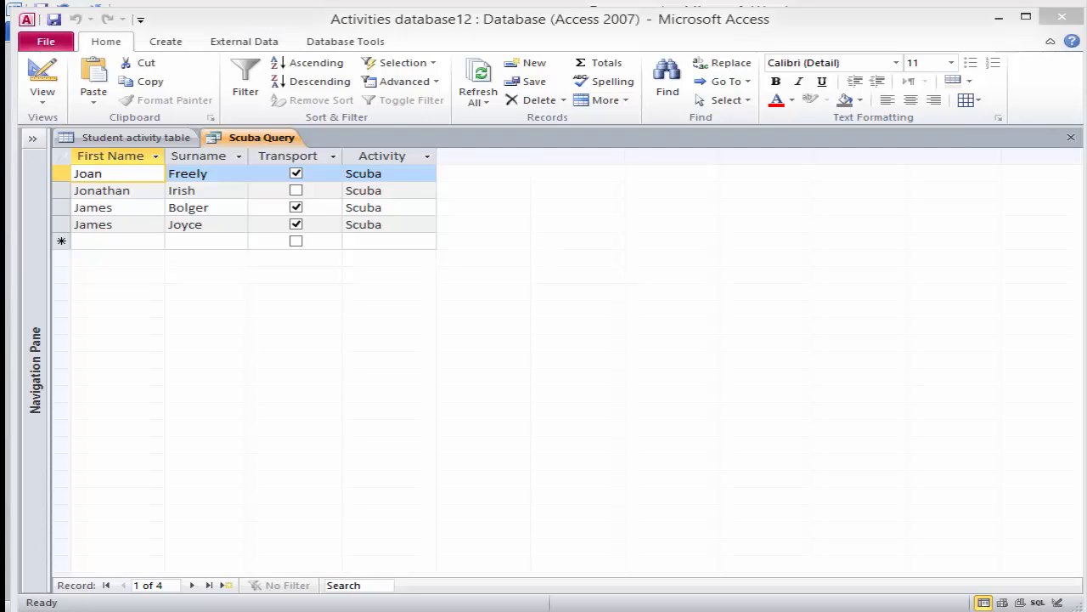
{"action": "key", "text": "super+c"}
In design view, add Swimming on the Activity or-row and run, returning six students
{"action": "left_click", "coordinate": [42, 101]}
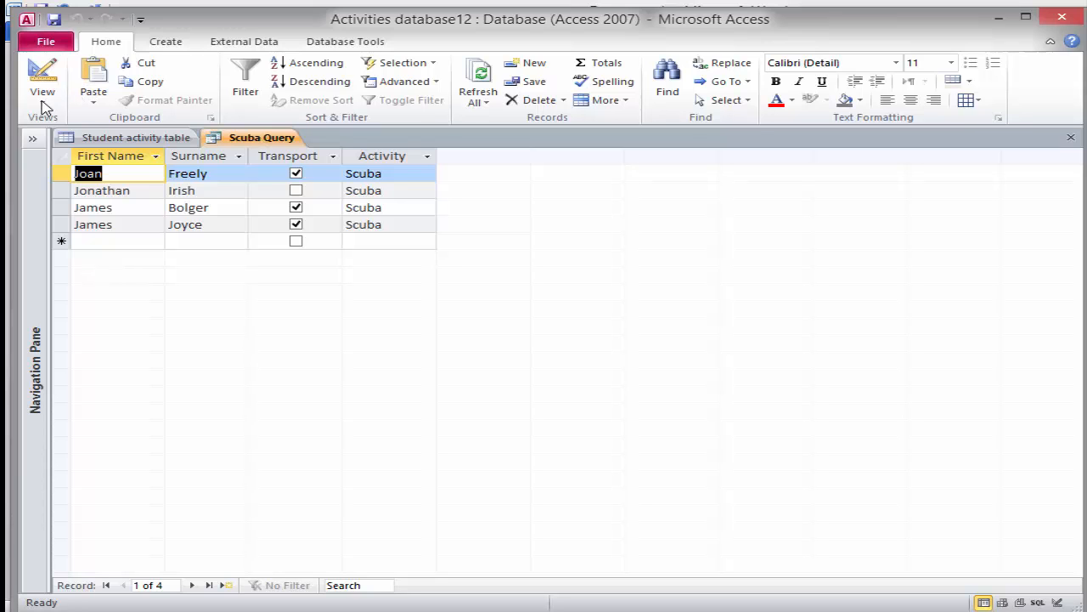
{"action": "left_click", "coordinate": [42, 105]}
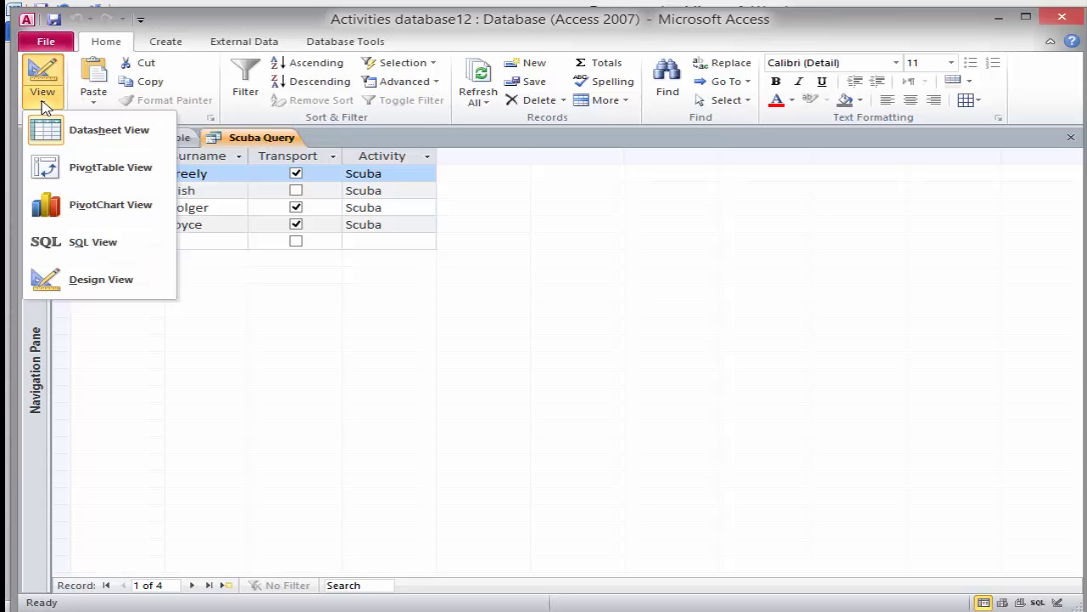
{"action": "left_click", "coordinate": [61, 282]}
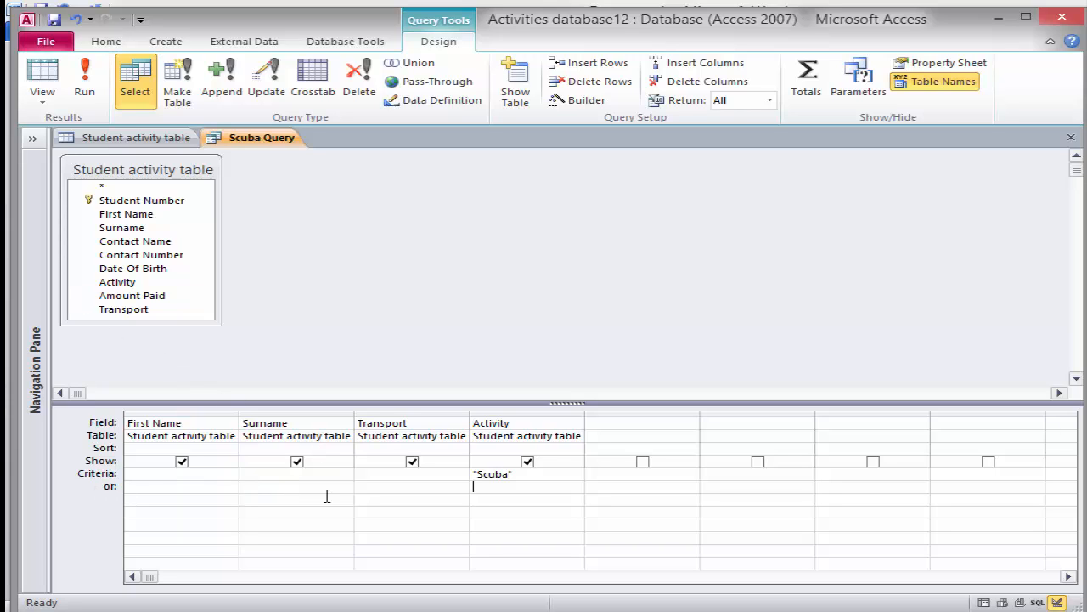
{"action": "type", "text": "Swimming"}
{"action": "left_click", "coordinate": [84, 83]}
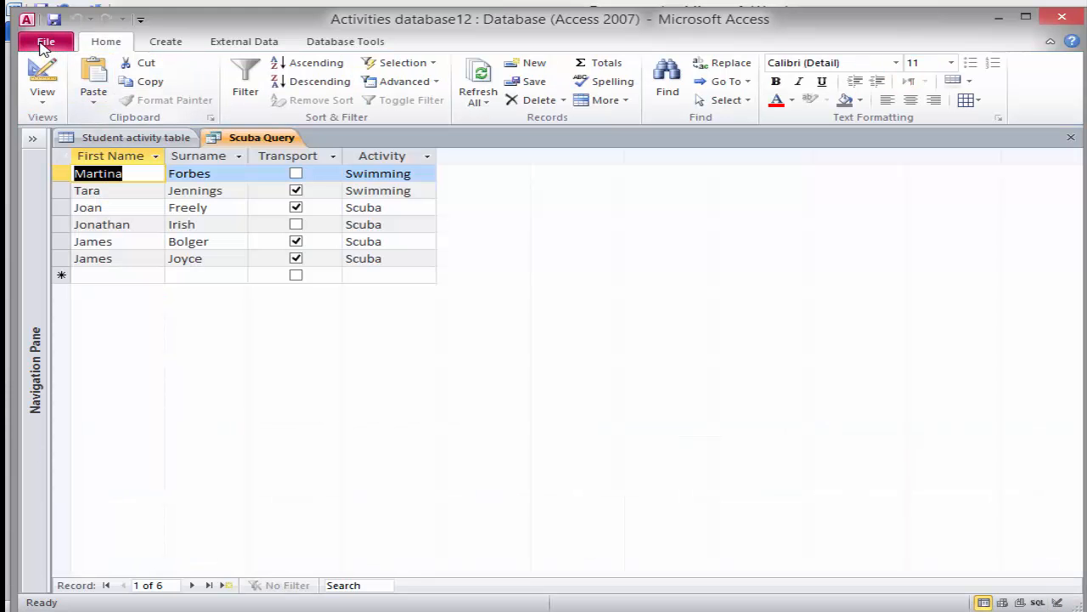
Save the Scuba/Swimming query as a new object named 'ScubaSwimmingQuery'
{"action": "left_click", "coordinate": [44, 44]}
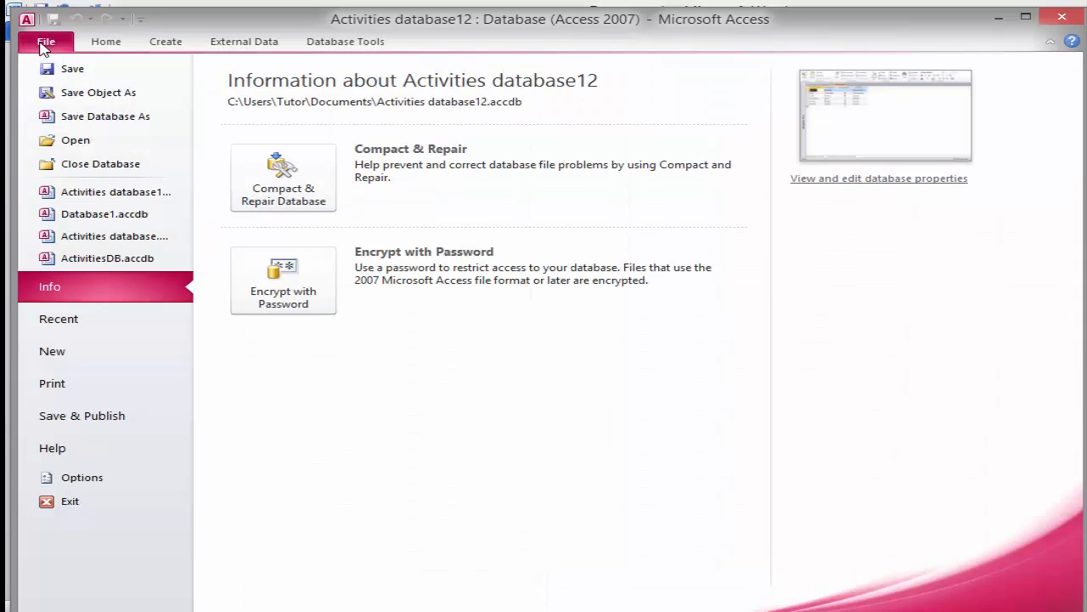
{"action": "left_click", "coordinate": [60, 94]}
{"action": "type", "text": "Scuba"}
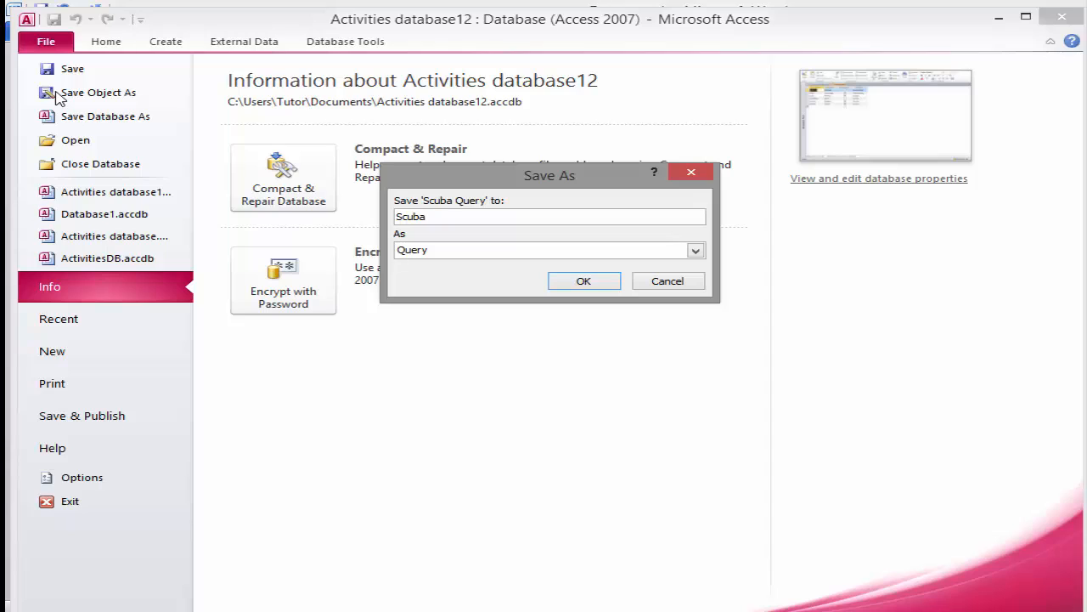
{"action": "type", "text": "SwimmingQuery"}
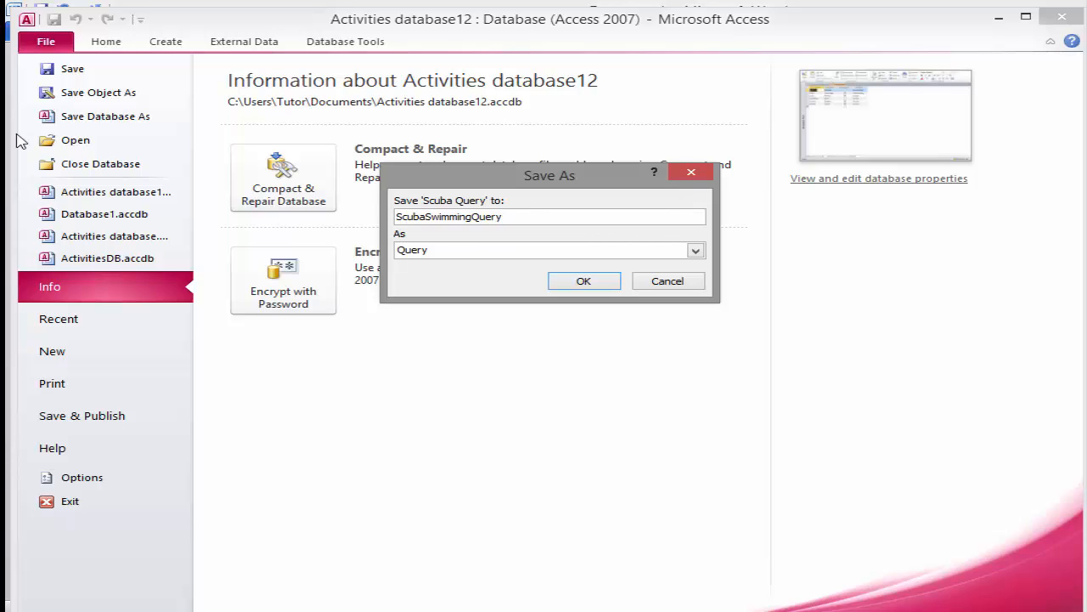
{"action": "left_click", "coordinate": [571, 284]}
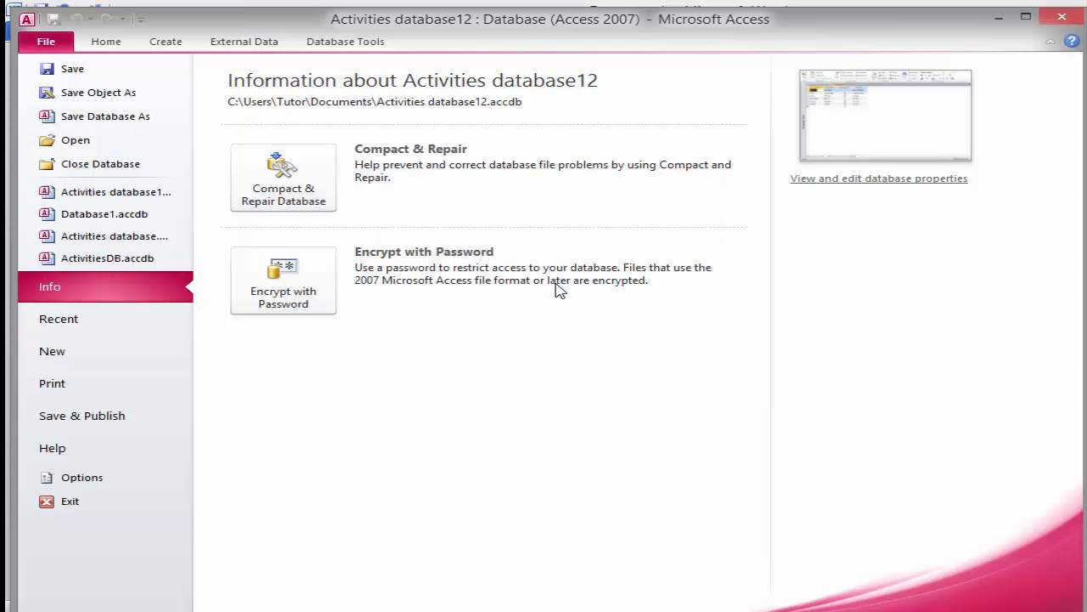
{"action": "left_click", "coordinate": [108, 41]}
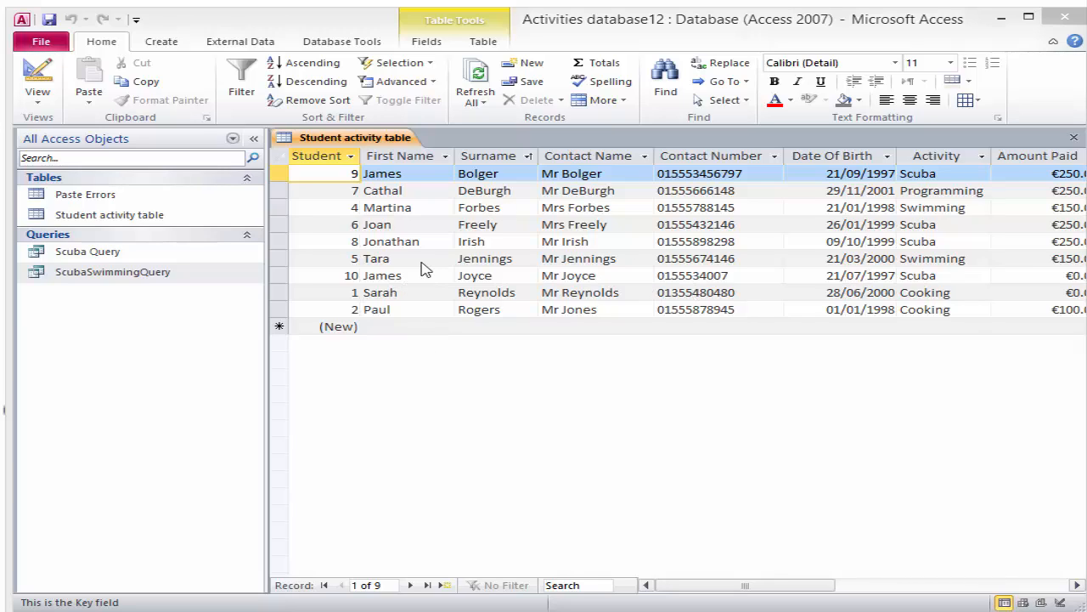
Open ScubaSwimmingQuery from the Navigation Pane to show its six Scuba and Swimming records
{"action": "left_click", "coordinate": [254, 139]}
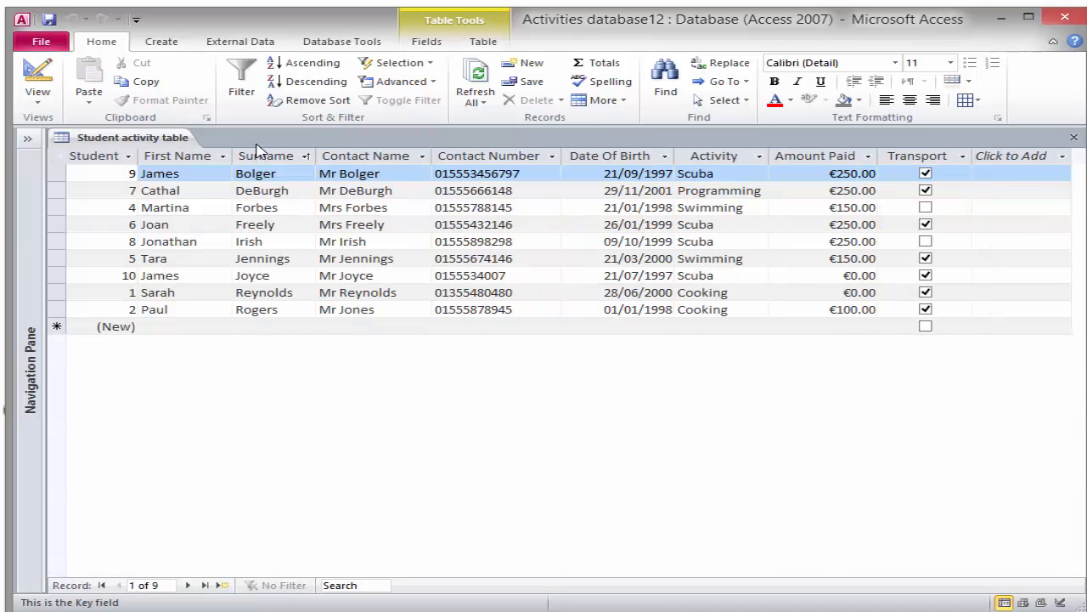
{"action": "left_click", "coordinate": [27, 139]}
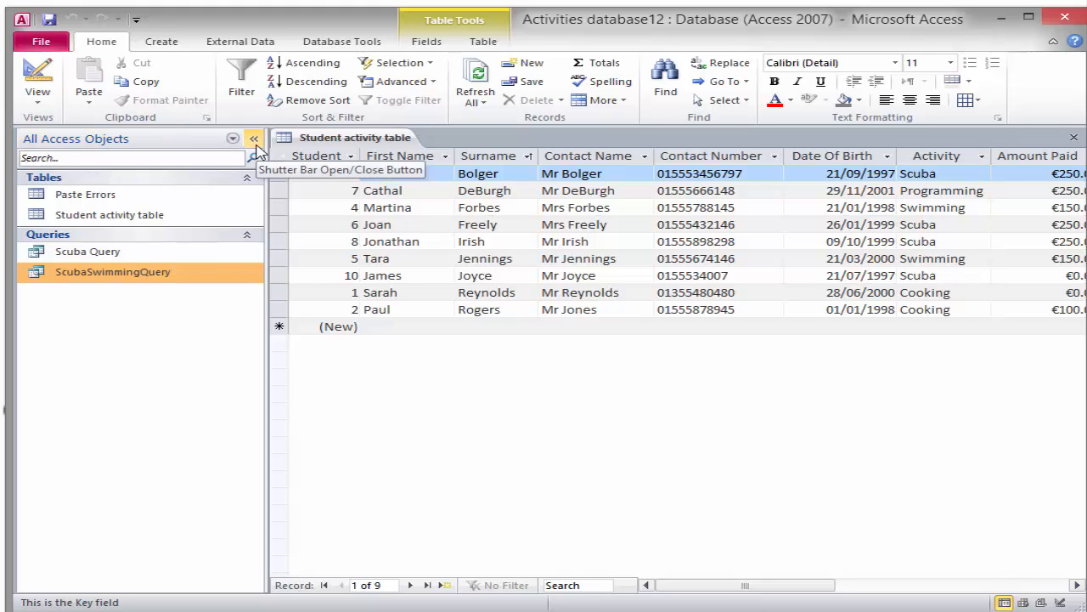
{"action": "double_click", "coordinate": [175, 273]}
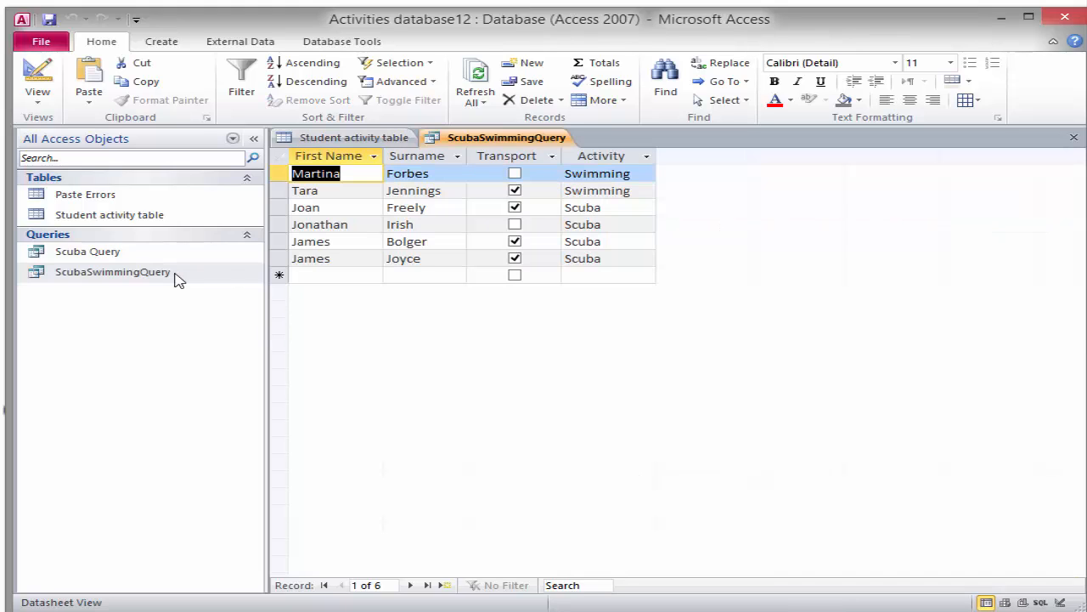
{"action": "left_click", "coordinate": [253, 138]}
{"action": "left_click", "coordinate": [41, 100]}
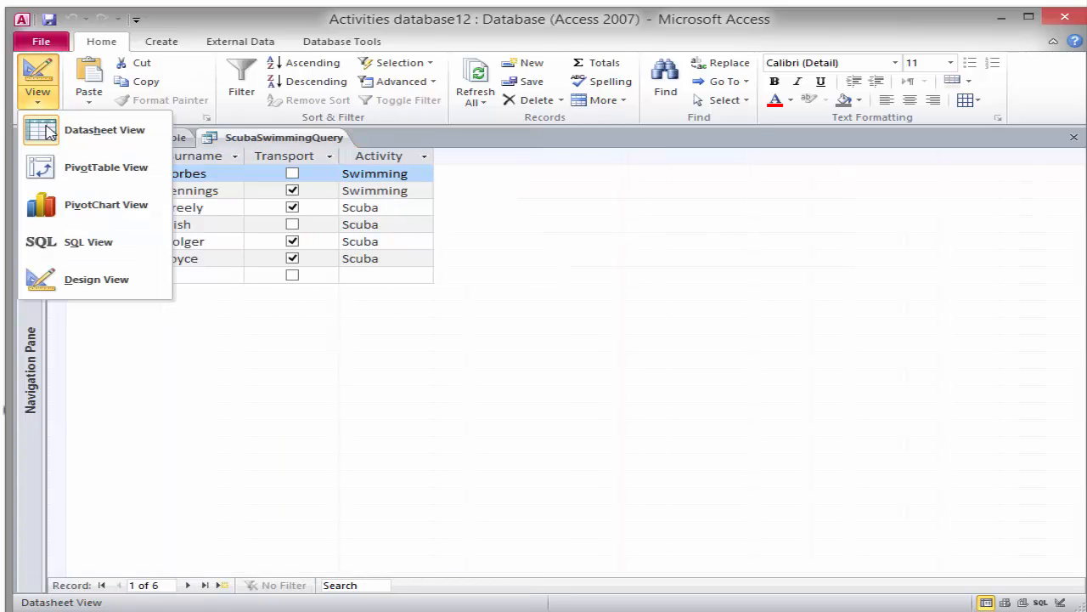
In design view, widen the Activity column and add Date Of Birth as the fifth field
{"action": "left_click", "coordinate": [80, 283]}
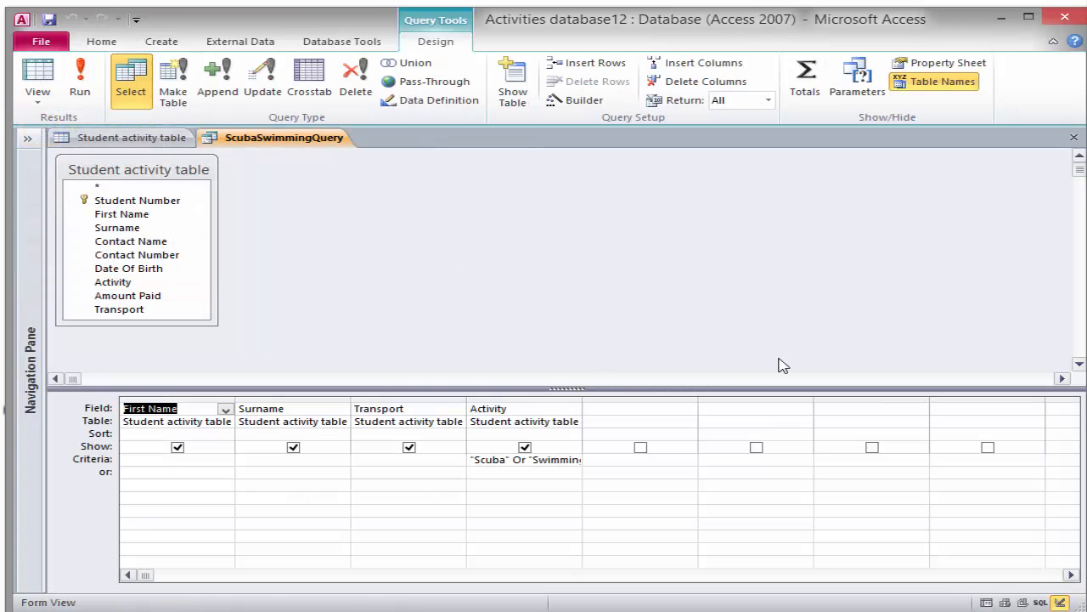
{"action": "double_click", "coordinate": [583, 396]}
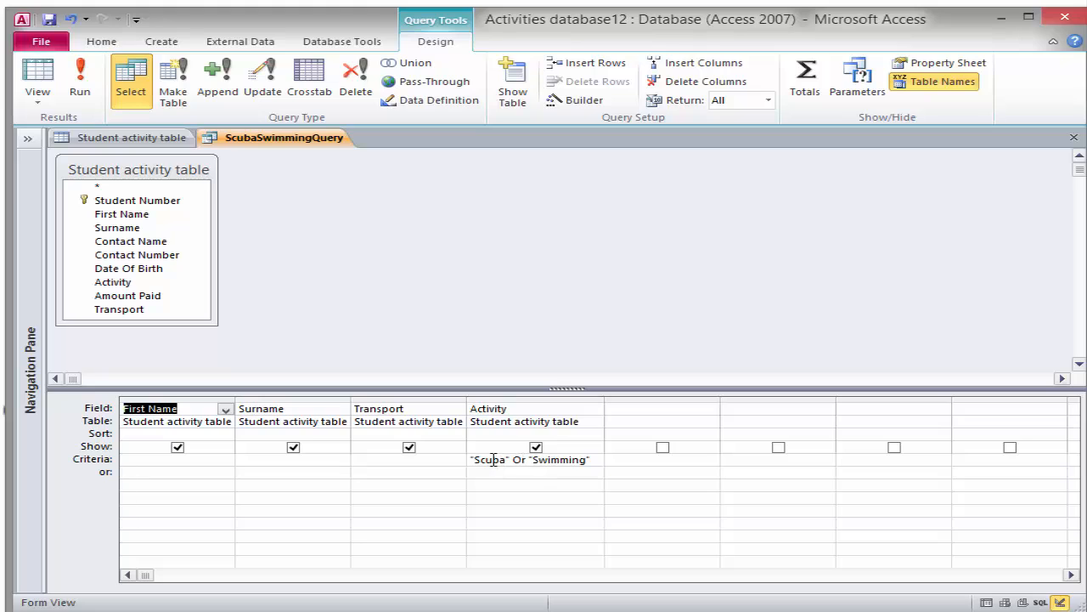
{"action": "left_click", "coordinate": [682, 405]}
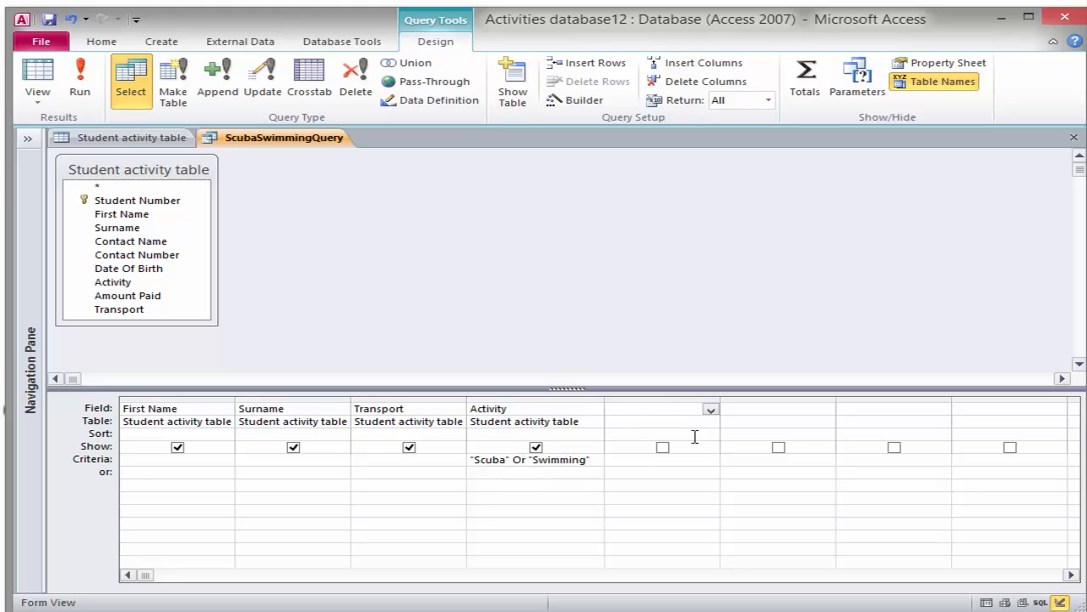
{"action": "left_click", "coordinate": [711, 411]}
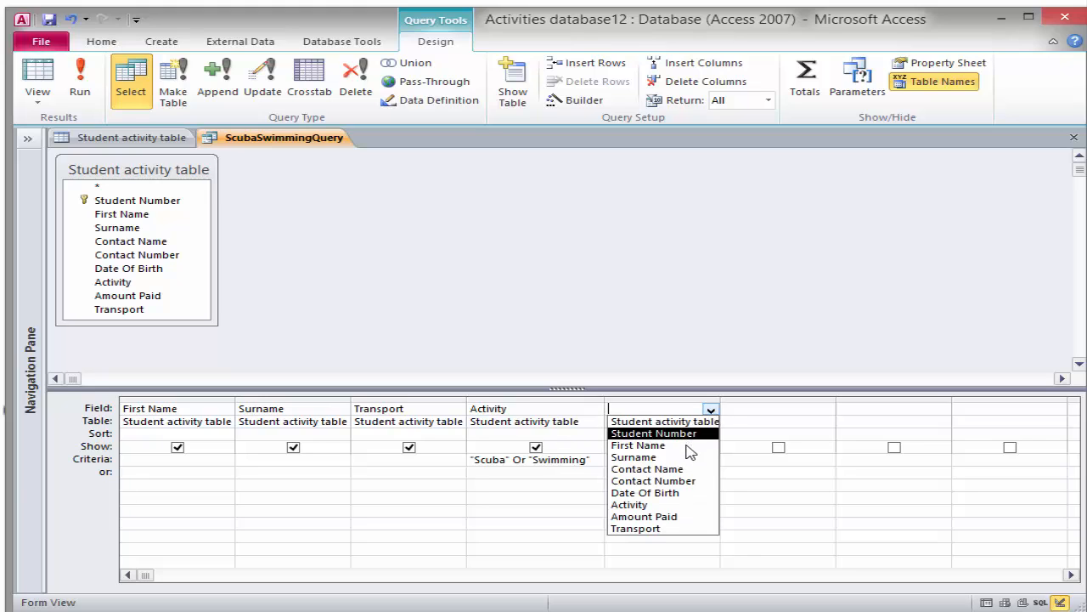
{"action": "left_click", "coordinate": [675, 493]}
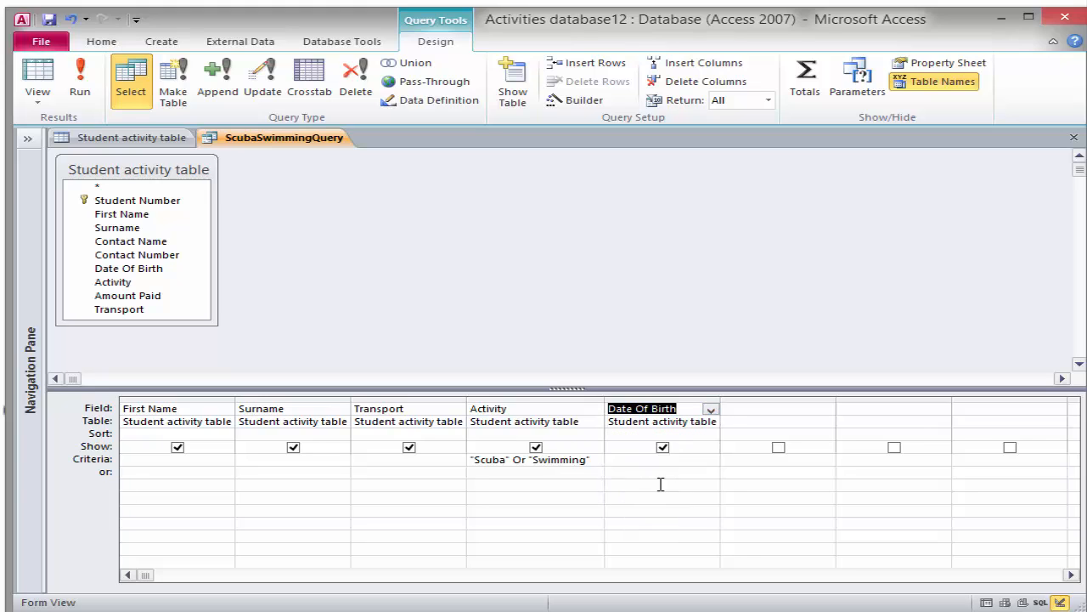
Limit Date Of Birth to 01/08/1998–01/09/2000 and run, returning three students
{"action": "left_click", "coordinate": [621, 460]}
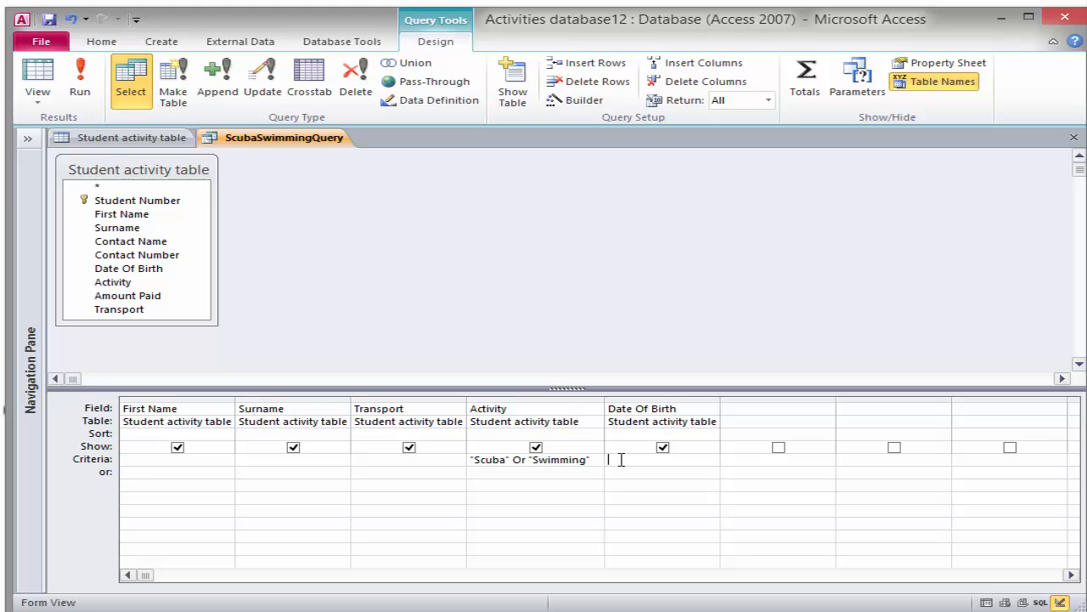
{"action": "type", "text": "< #01/09/2000#"}
{"action": "left_click_drag", "start_coordinate": [721, 396], "coordinate": [874, 396]}
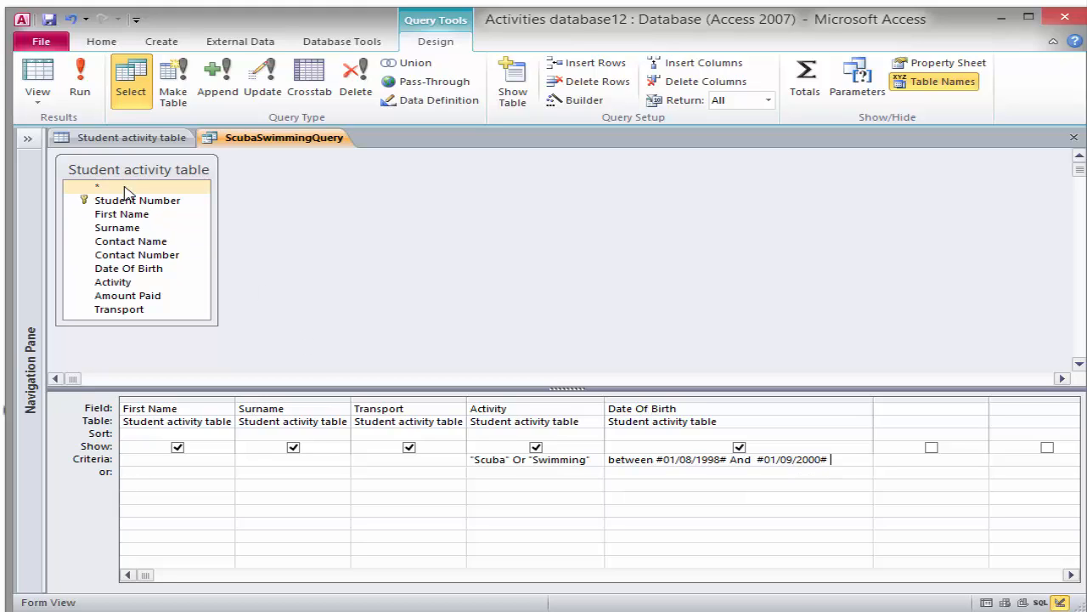
{"action": "left_click", "coordinate": [92, 79]}
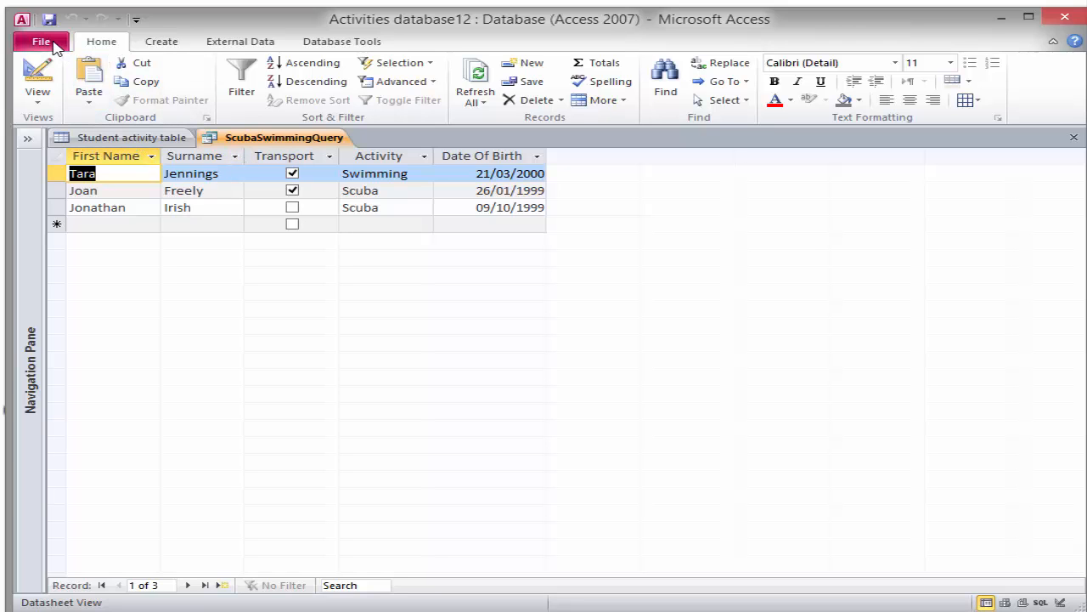
Save the date-filtered query as a new object named 'ScubaSwimmingdobQuery'
{"action": "left_click", "coordinate": [43, 42]}
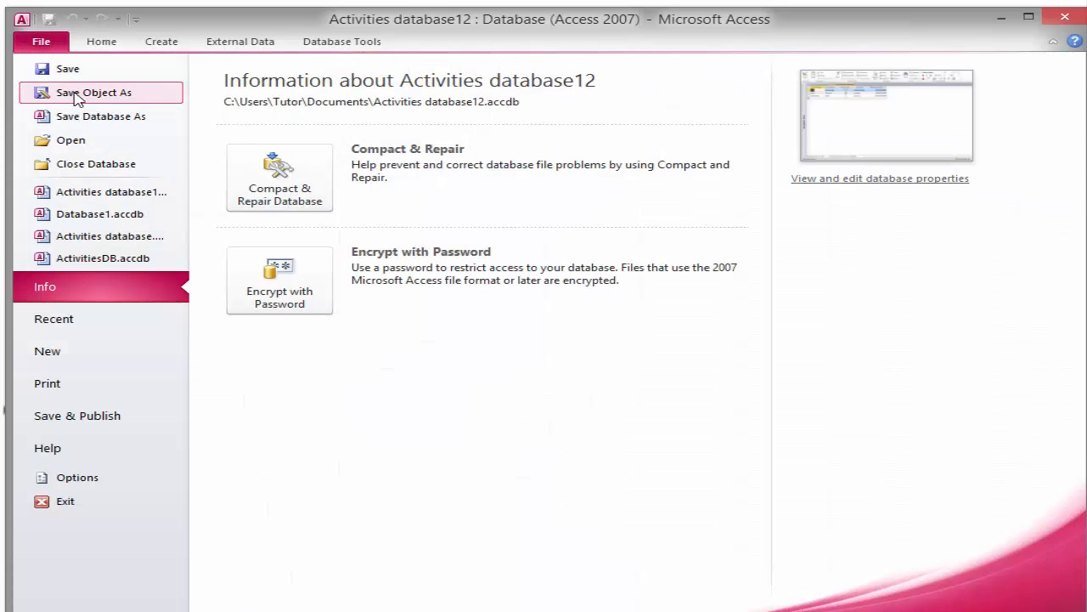
{"action": "left_click", "coordinate": [76, 95]}
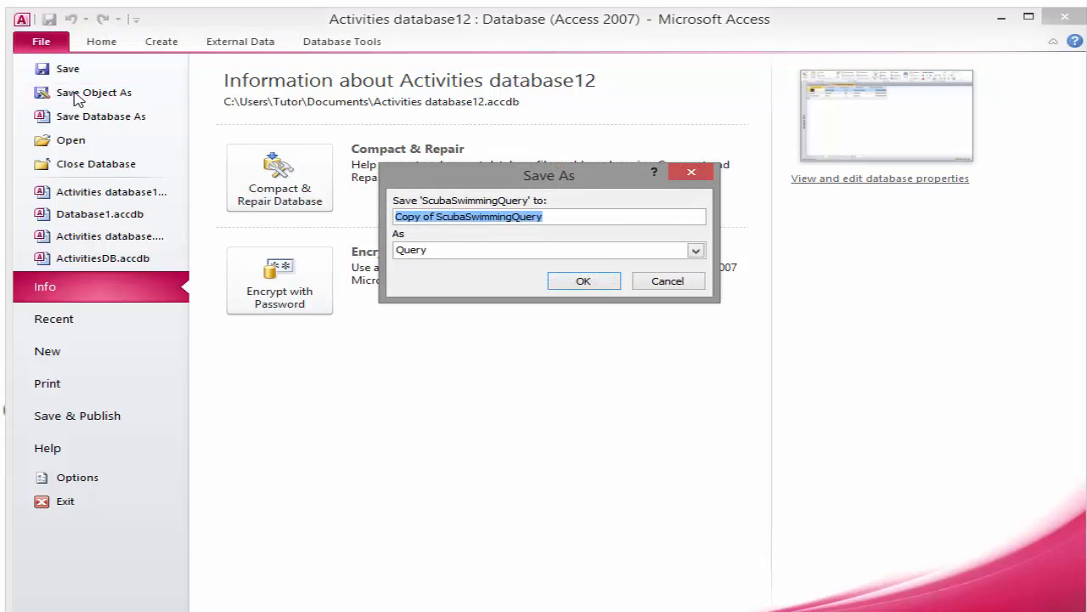
{"action": "left_click", "coordinate": [436, 216]}
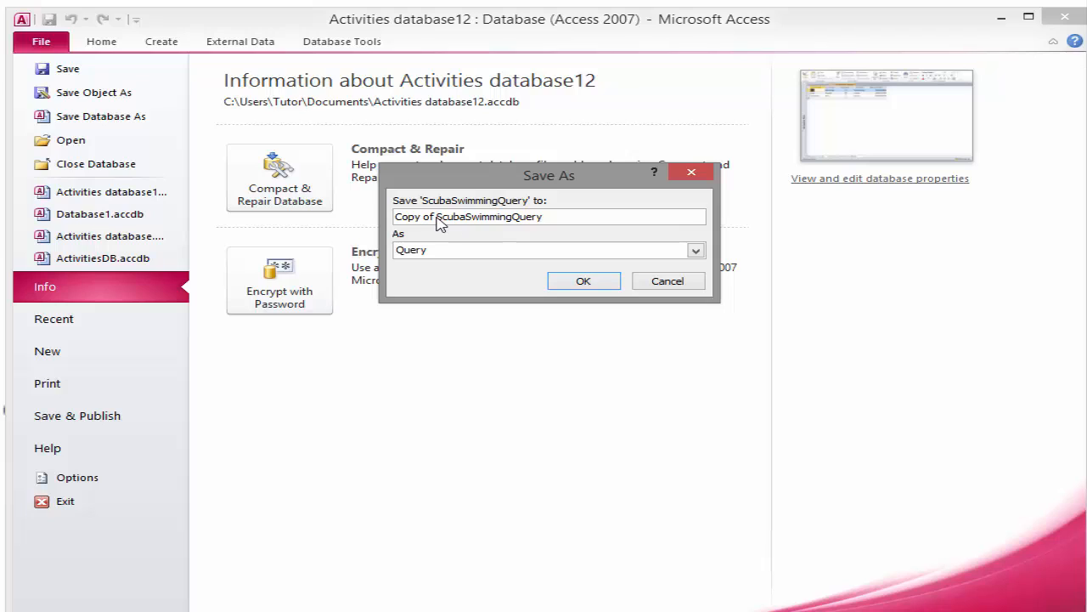
{"action": "key", "text": "BackSpace"}
{"action": "key", "text": "BackSpace"}
{"action": "key", "text": "BackSpace"}
{"action": "key", "text": "BackSpace"}
{"action": "key", "text": "BackSpace"}
{"action": "key", "text": "BackSpace"}
{"action": "key", "text": "BackSpace"}
{"action": "key", "text": "BackSpace"}
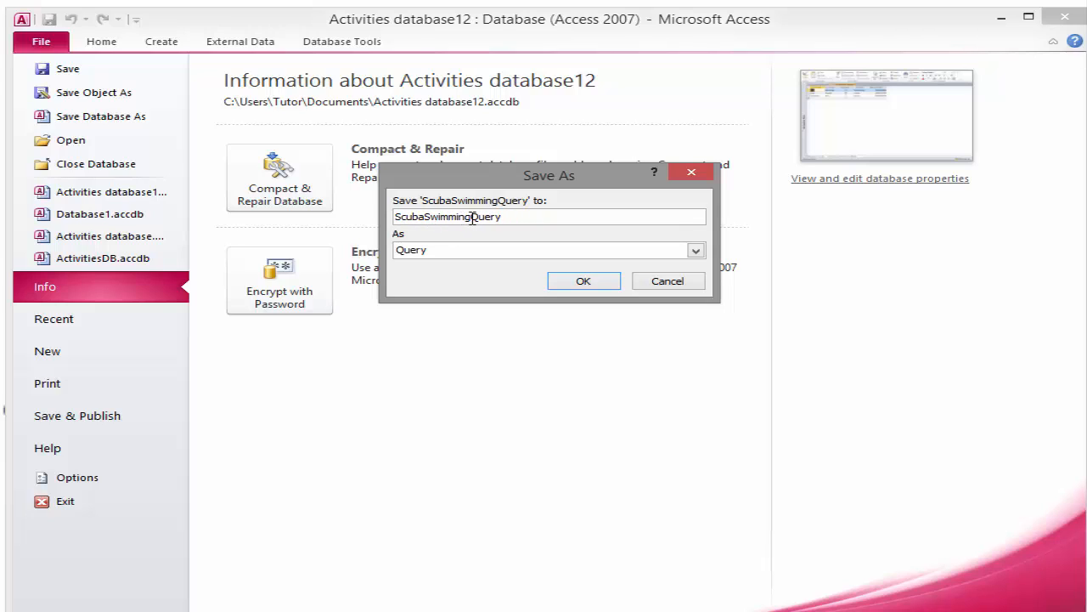
{"action": "left_click", "coordinate": [473, 217]}
{"action": "type", "text": "Bob"}
{"action": "left_click", "coordinate": [558, 287]}
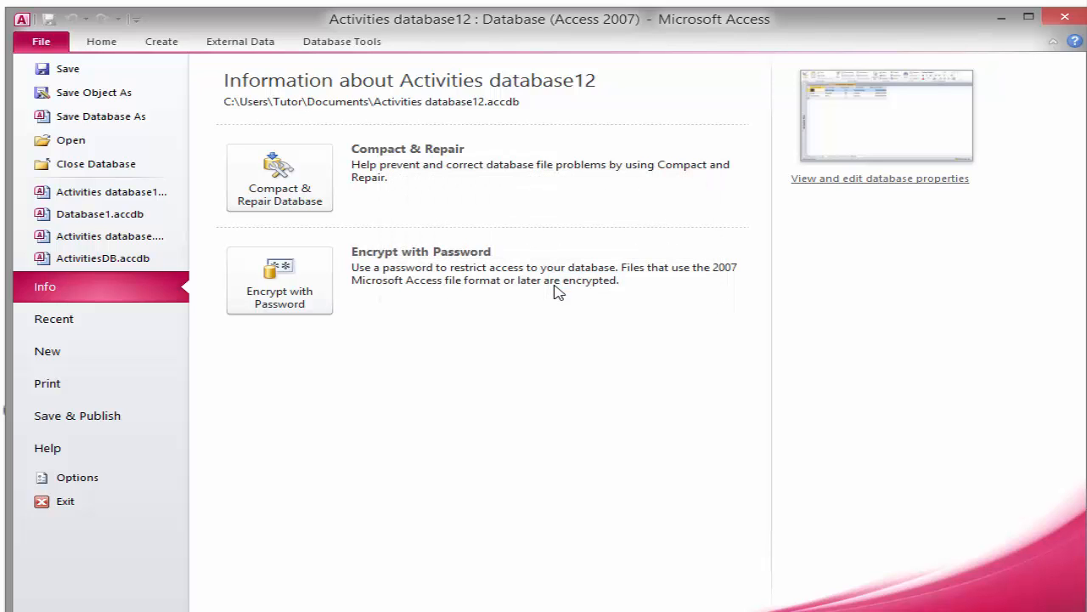
Switch ScubaSwimmingdobQuery to Design View to show its Activity and Date Of Birth criteria
{"action": "left_click", "coordinate": [102, 43]}
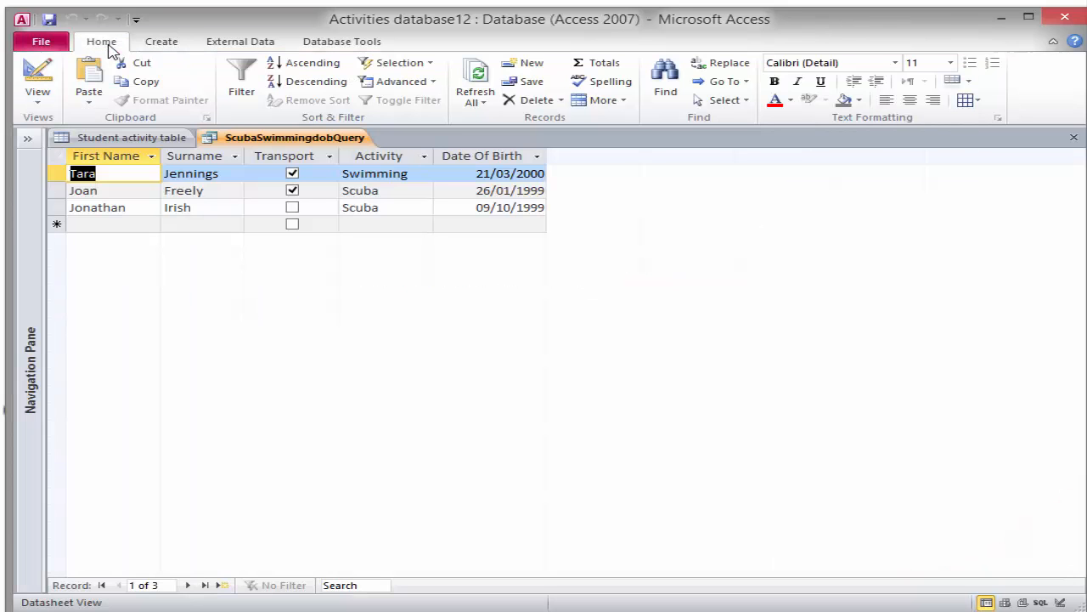
{"action": "left_click", "coordinate": [38, 96]}
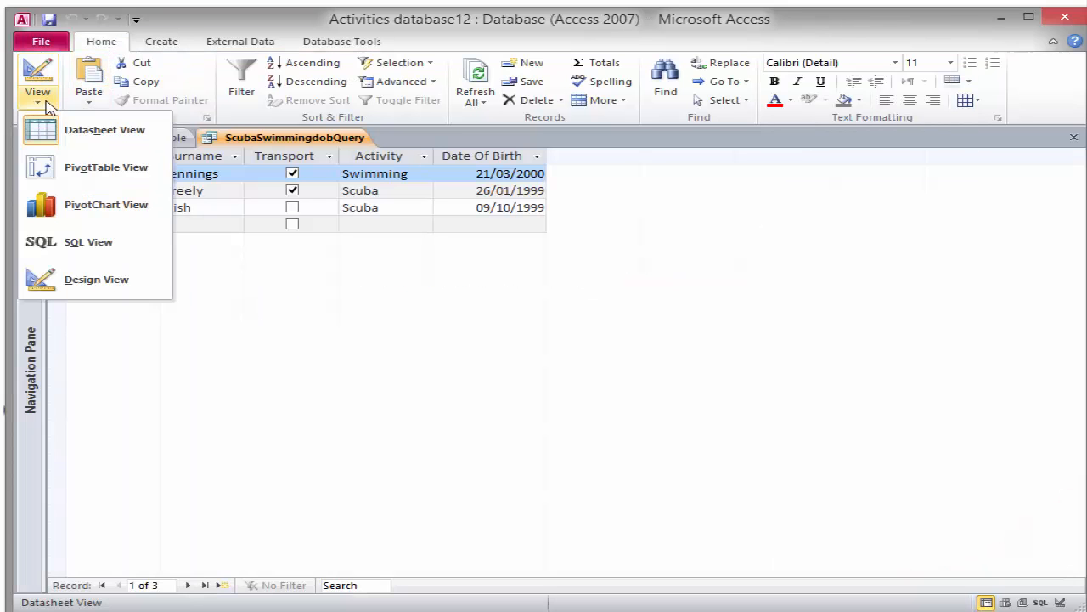
{"action": "left_click", "coordinate": [98, 280]}
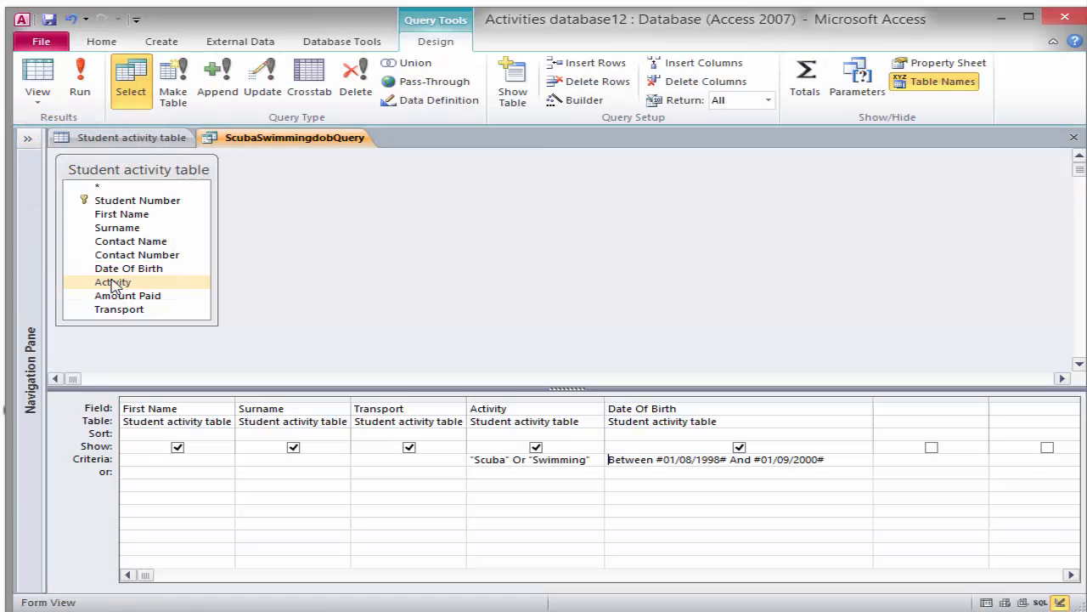